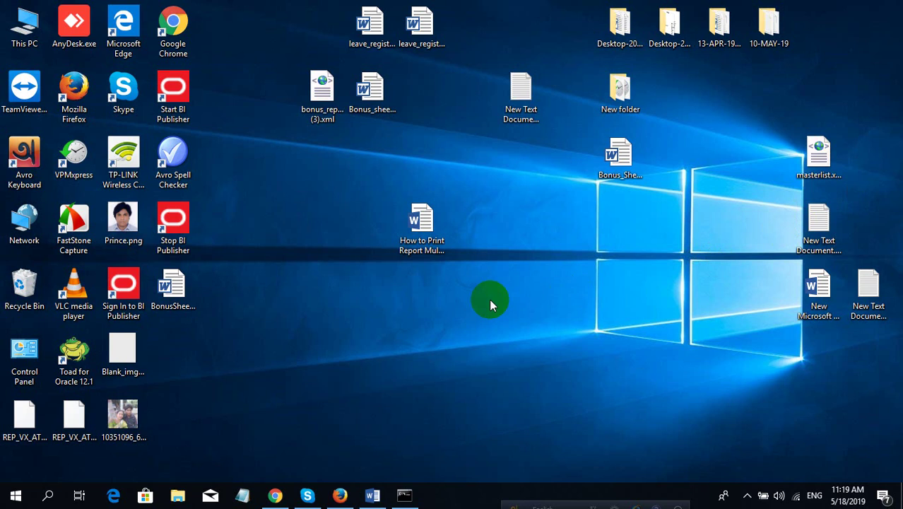
- Show the Word tutorial 'How to Print Report Multiple format(PDF,WORD,EXCEL,HTML,XML) by using select list.docx' at its title page
left_click(277, 495)
left_click(277, 496)
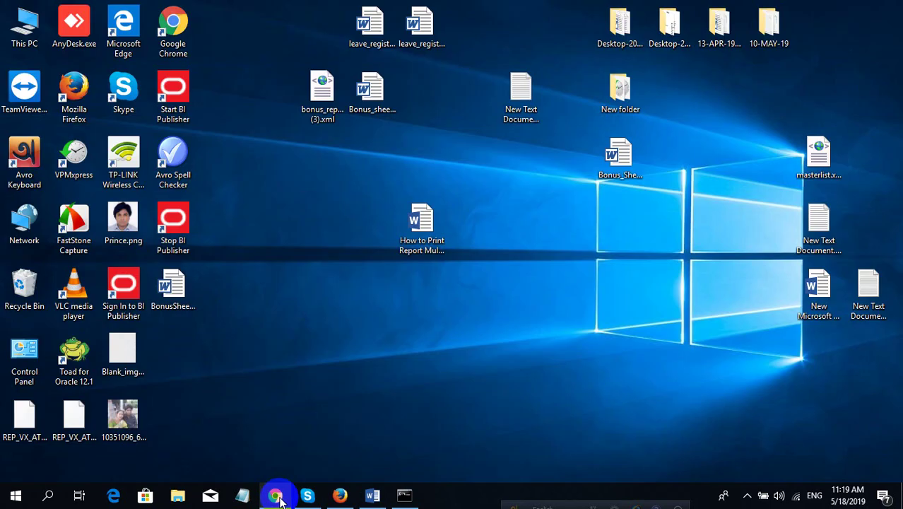
left_click(276, 496)
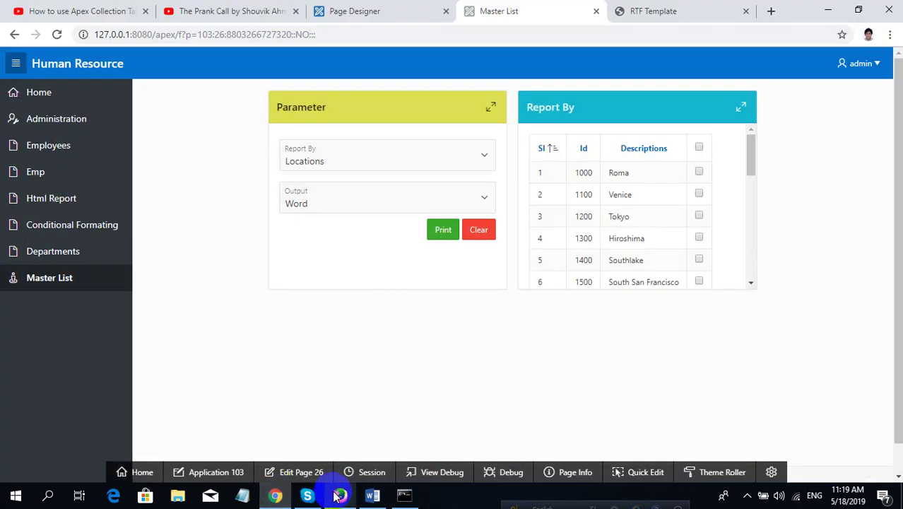
left_click(372, 496)
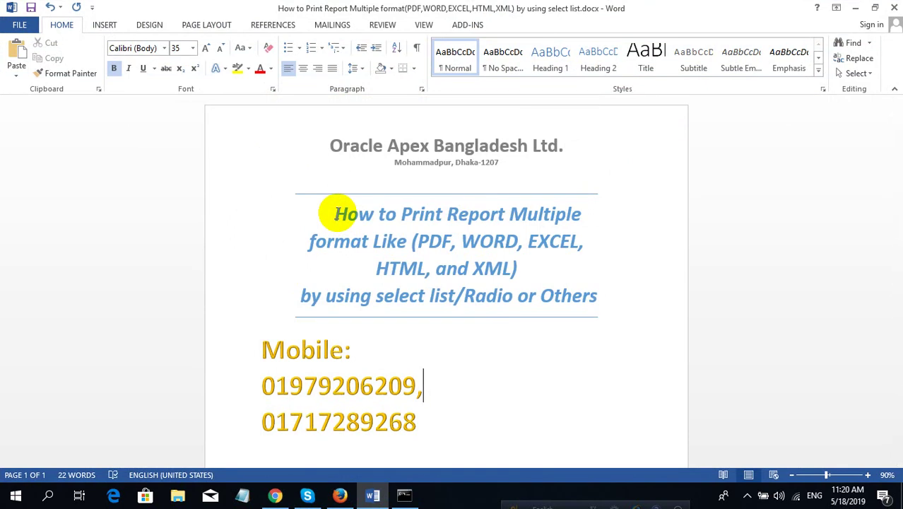
scroll(335, 214, "down", 1)
scroll(312, 211, "up", 1)
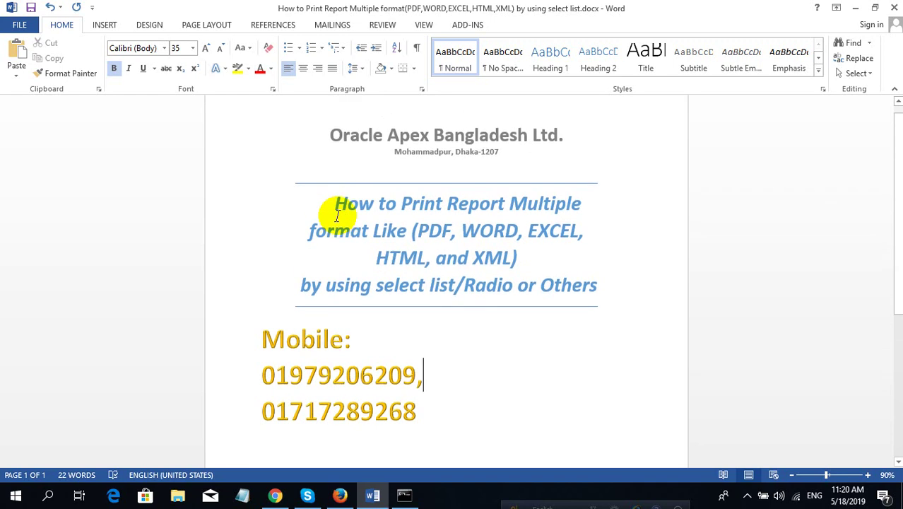
- Minimize Word and read the YouTube viewer comment requesting a multi-format report tutorial
left_click(856, 11)
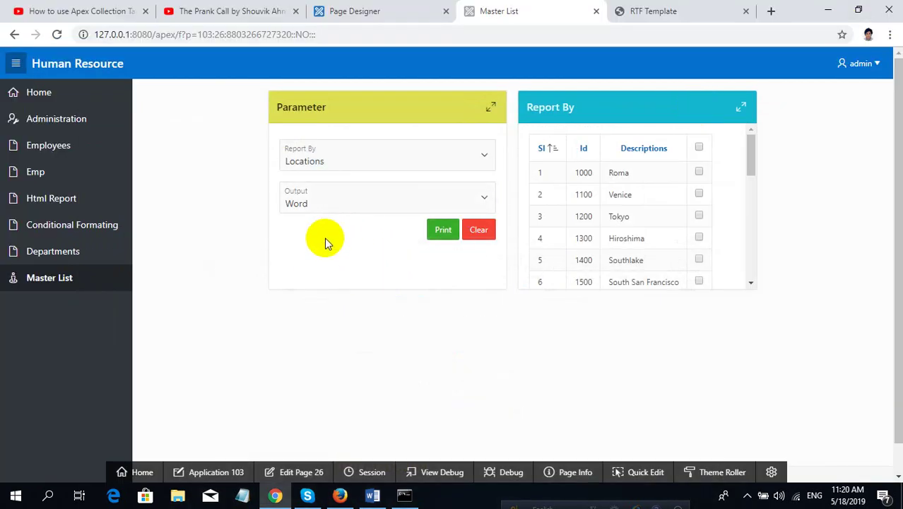
scroll(399, 439, "down", 1)
scroll(369, 425, "up", 1)
left_click(71, 12)
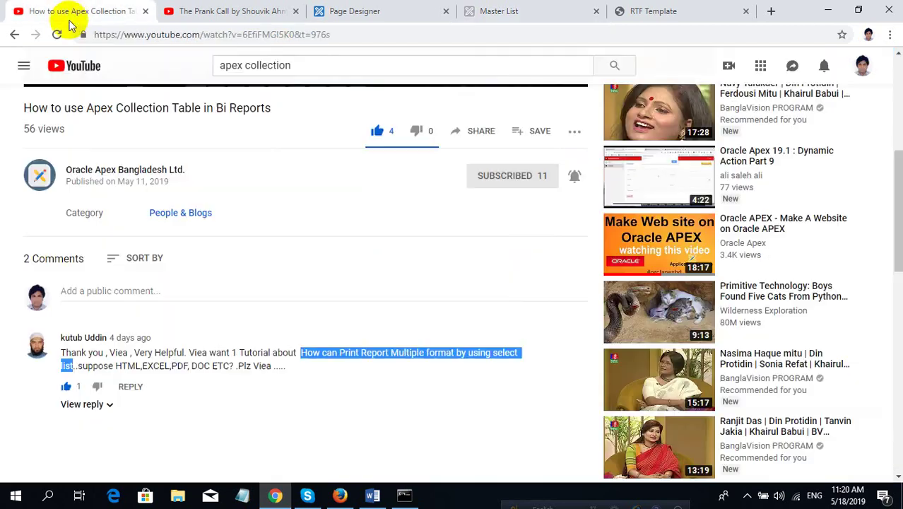
mouse_move(70, 339)
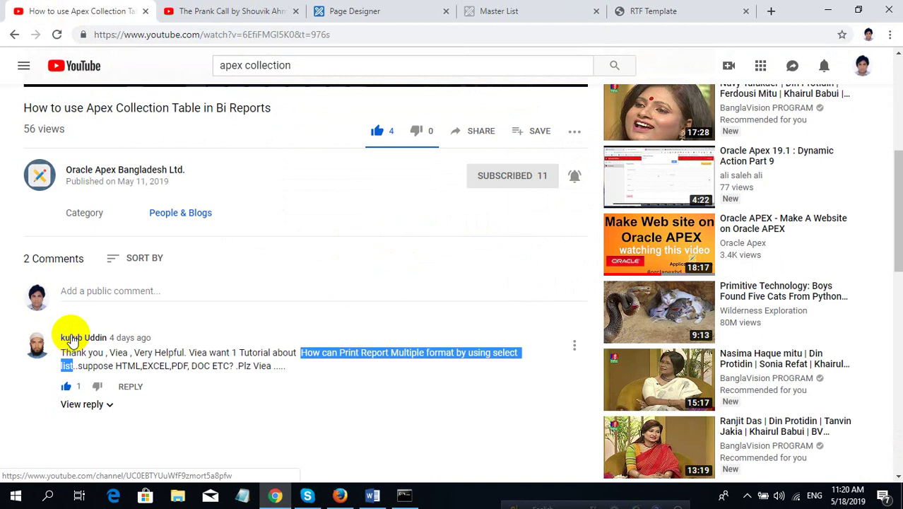
- Return to the Master List page and open its Output format list
left_click(238, 8)
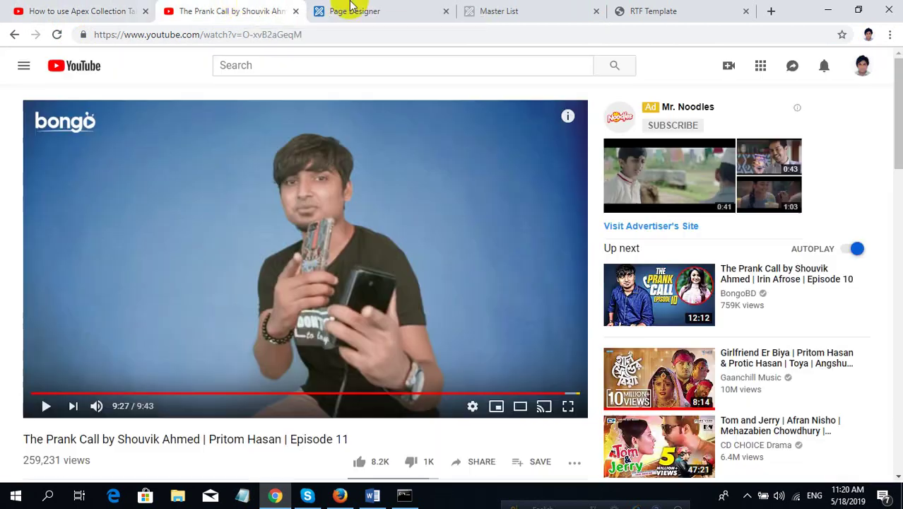
left_click(350, 9)
left_click(508, 11)
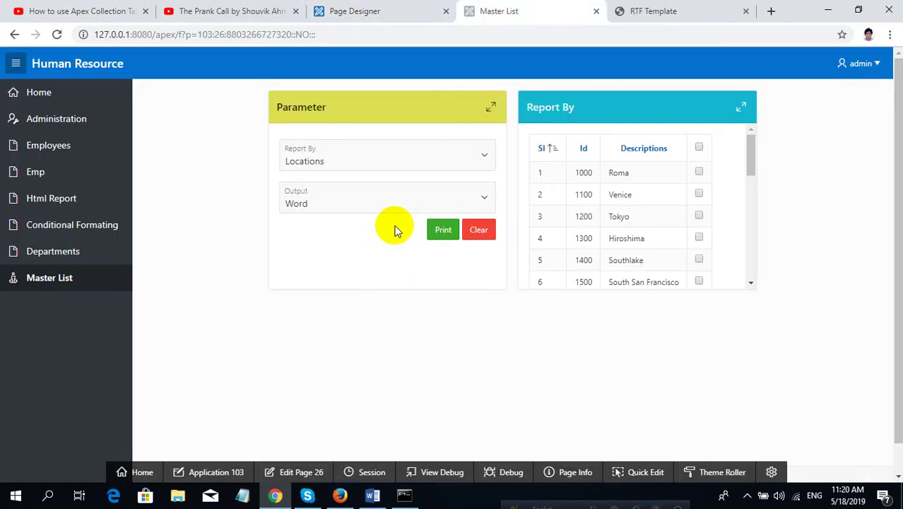
left_click(362, 205)
- Print the Employee Master List for all locations as HTML, then close the extra report tab
left_click(421, 270)
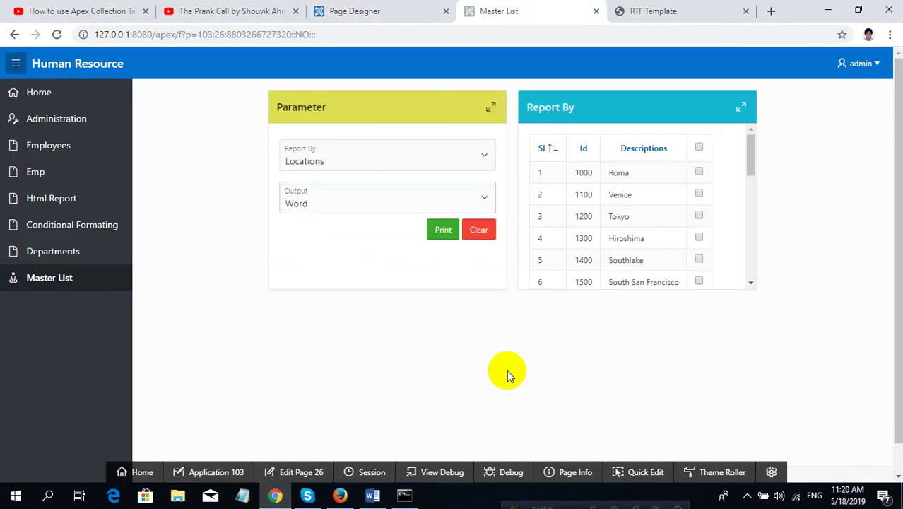
left_click(342, 201)
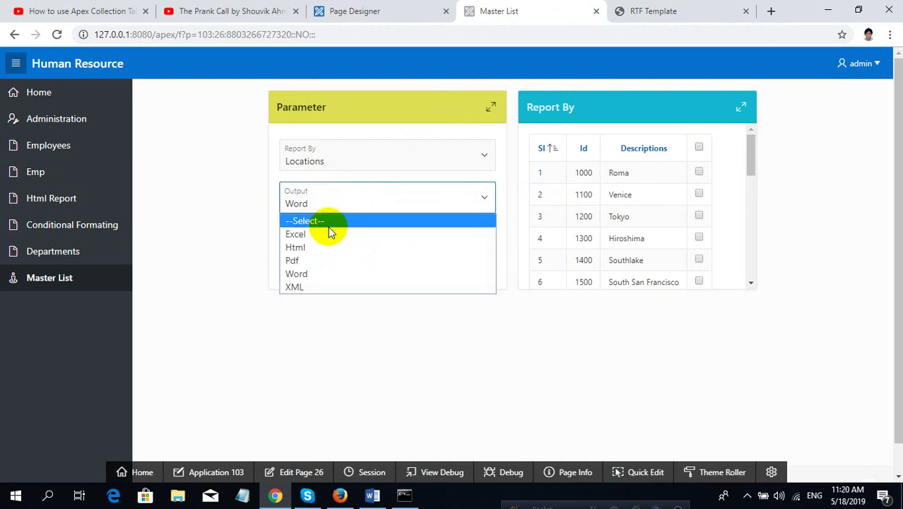
left_click(320, 249)
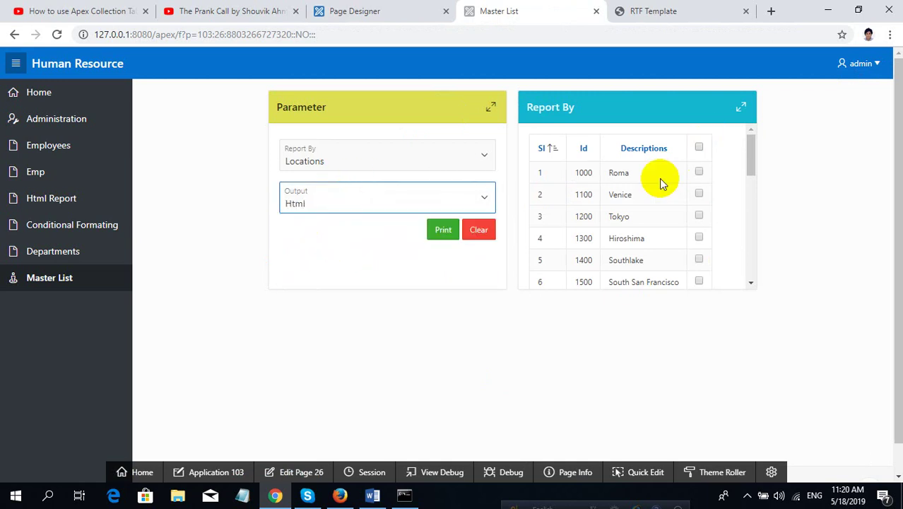
left_click(699, 147)
left_click(443, 231)
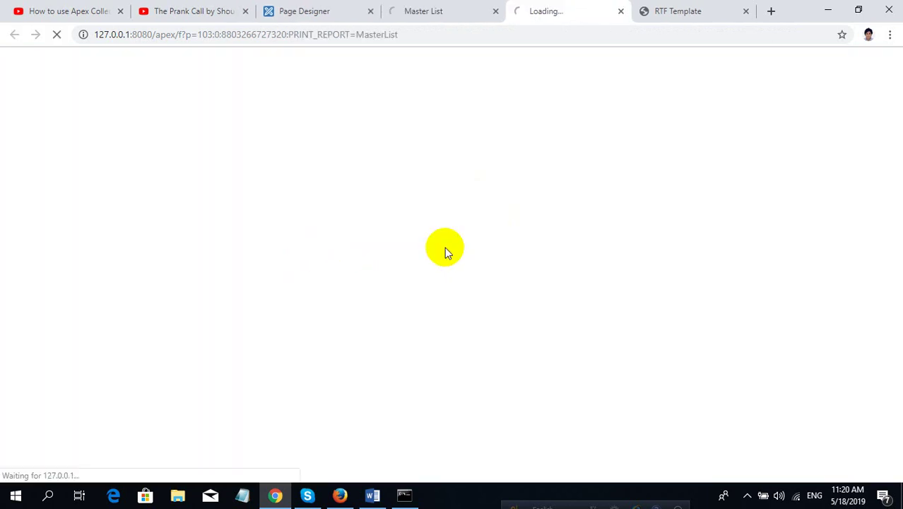
left_click(746, 11)
scroll(548, 222, "up", 1)
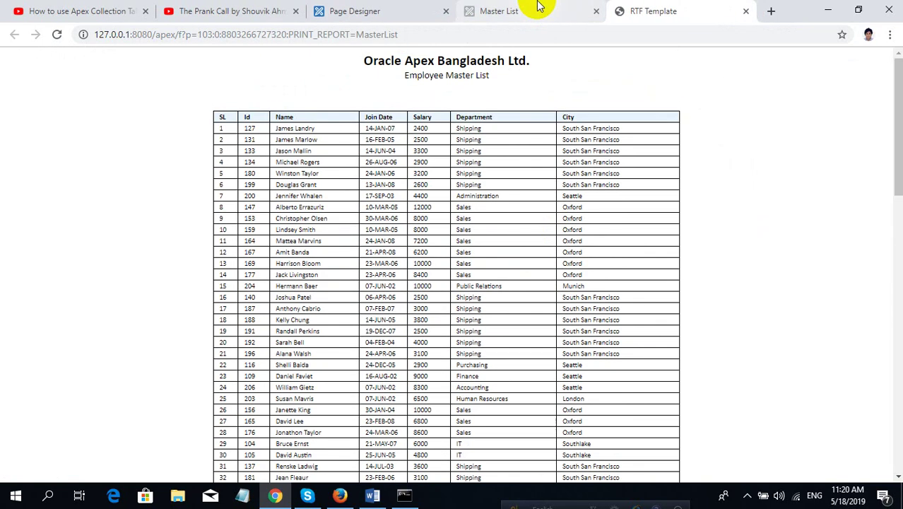
- Print the master list for all locations as a PDF and review the 2-page result
left_click(537, 9)
left_click(357, 200)
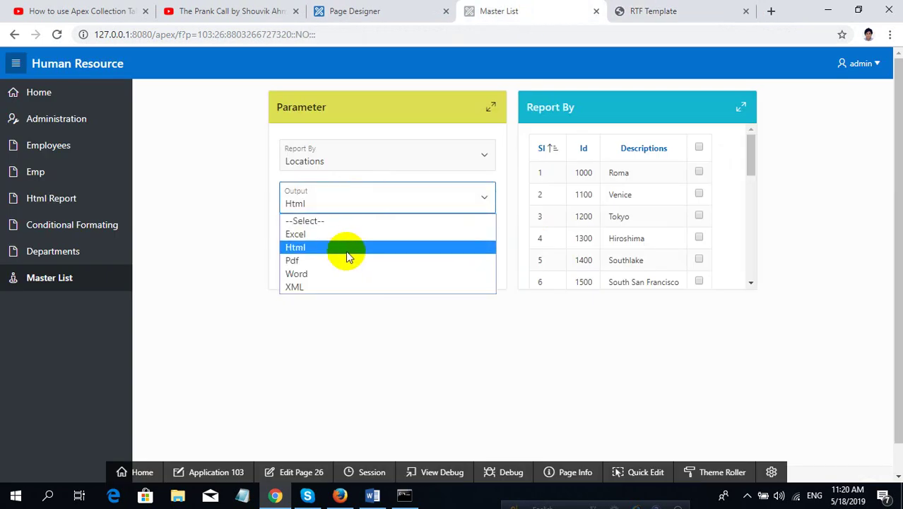
left_click(347, 260)
left_click(698, 148)
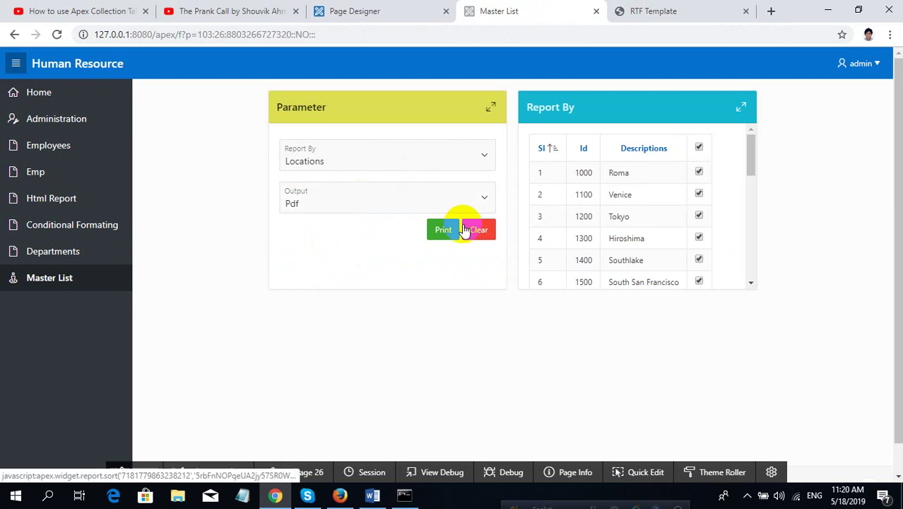
left_click(440, 230)
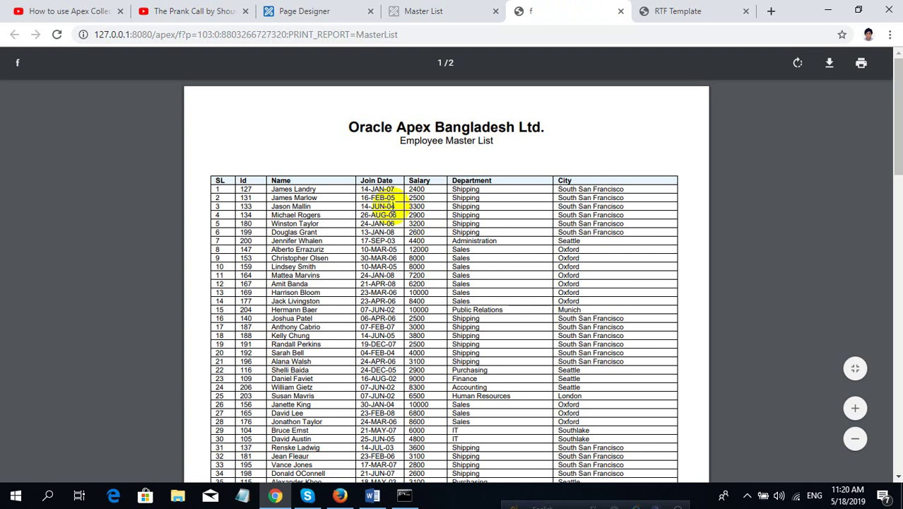
scroll(393, 209, "down", 5)
scroll(393, 208, "up", 5)
left_click(428, 11)
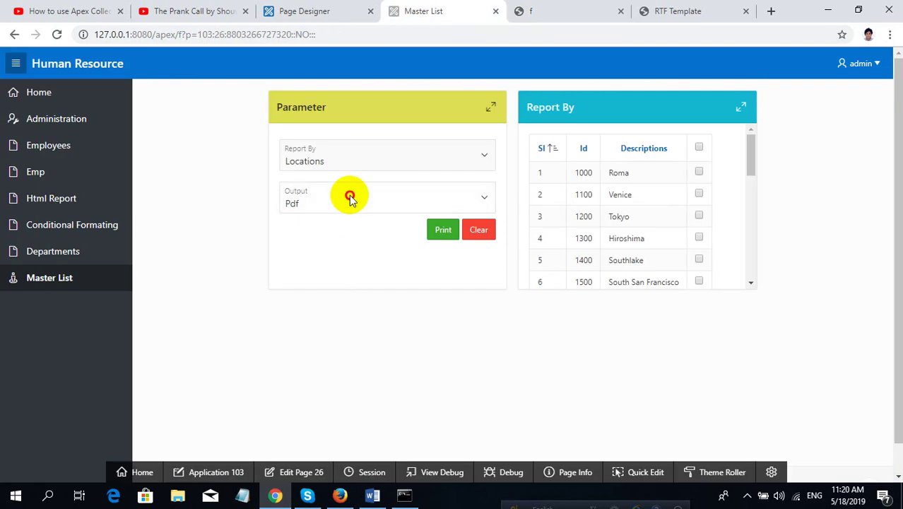
- Print the Employee Master List for all locations with Output set to Word
left_click(350, 198)
left_click(332, 275)
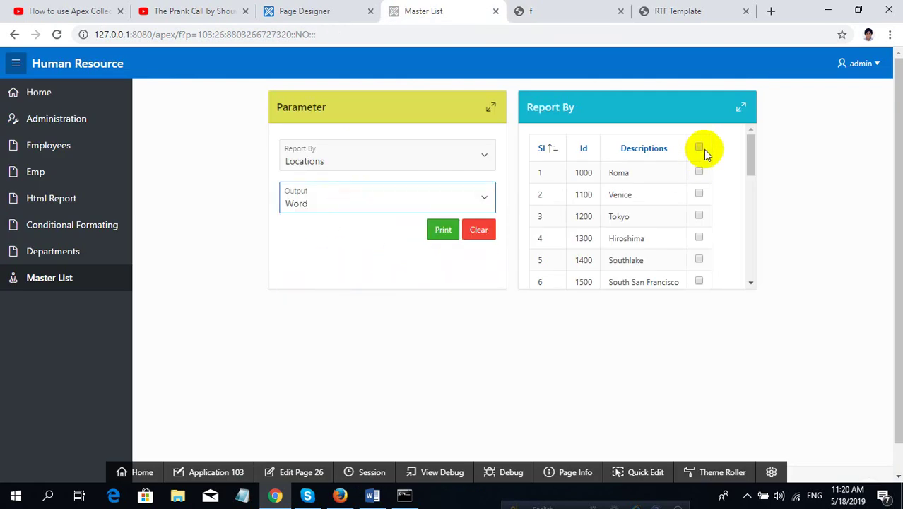
left_click(699, 147)
left_click(435, 231)
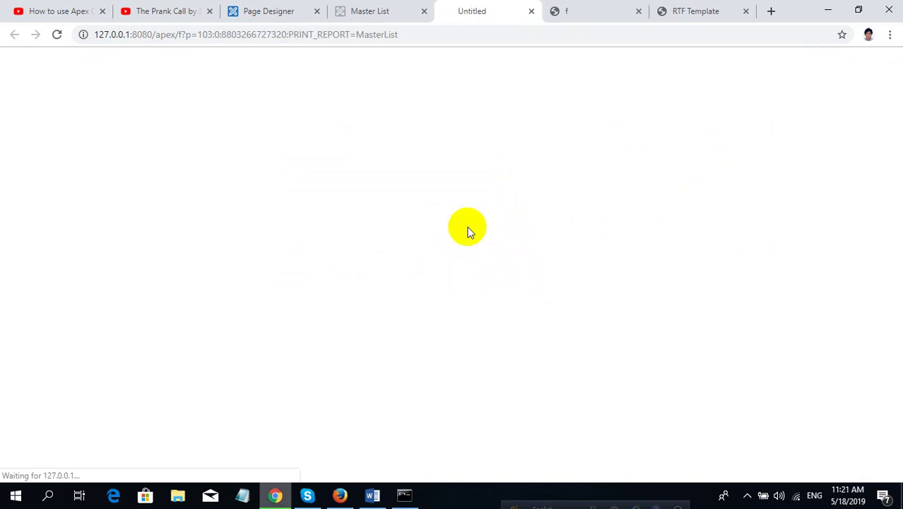
- Open masterlist.rtf in Word, enable editing, review it, then close it
left_click(42, 469)
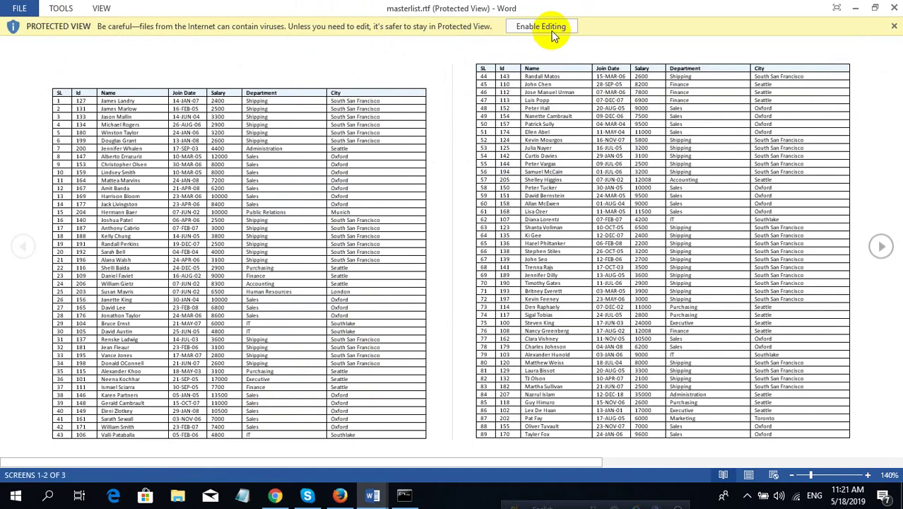
left_click(544, 27)
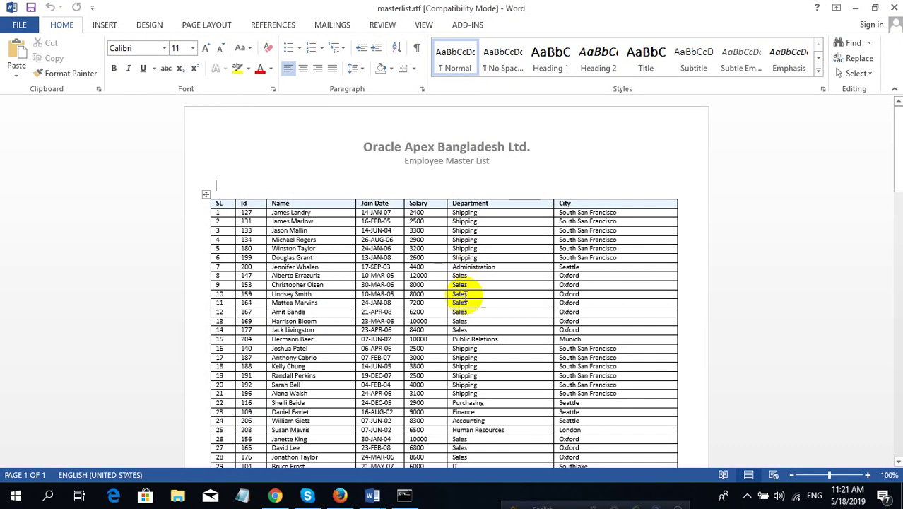
scroll(454, 303, "down", 4)
scroll(454, 323, "down", 7)
left_click(858, 7)
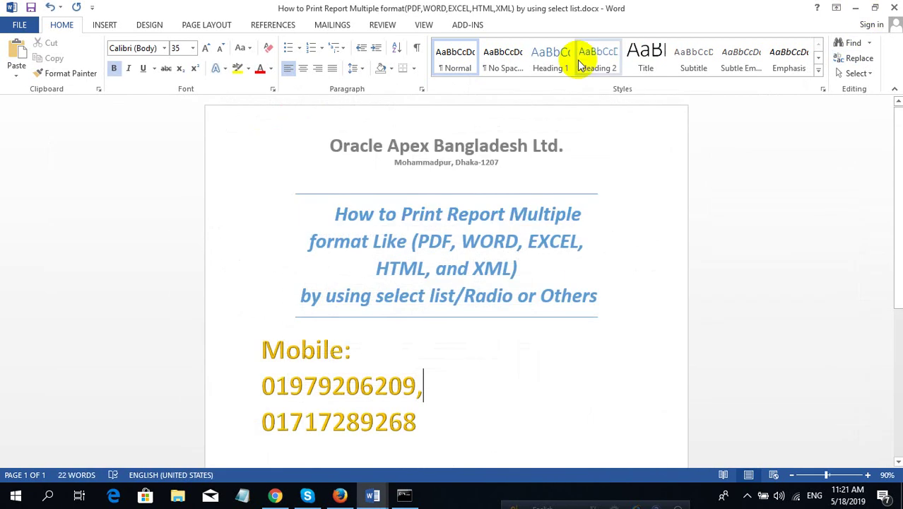
left_click(852, 10)
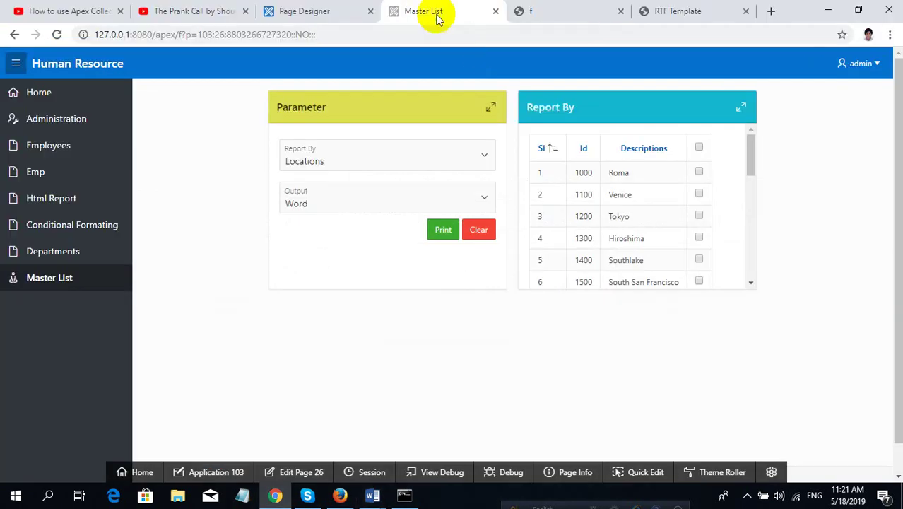
- Print the Employee Master List for all locations with Output set to Excel
left_click(410, 194)
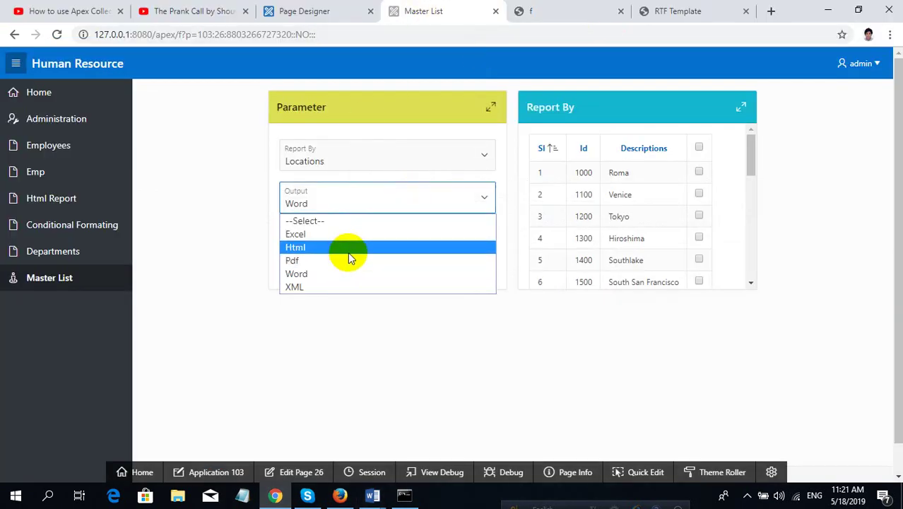
left_click(344, 235)
left_click(699, 147)
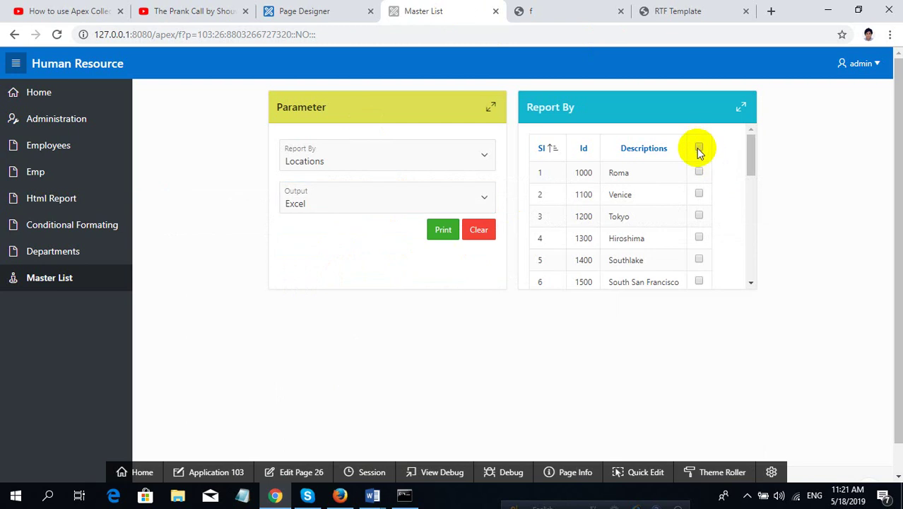
left_click(443, 229)
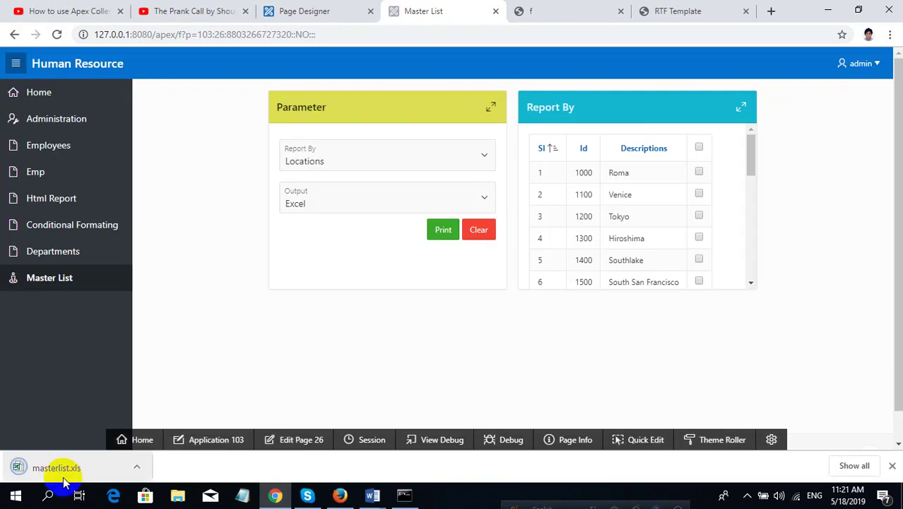
- Open masterlist.xls, accept the file-format warning, and scroll through its rows
left_click(30, 472)
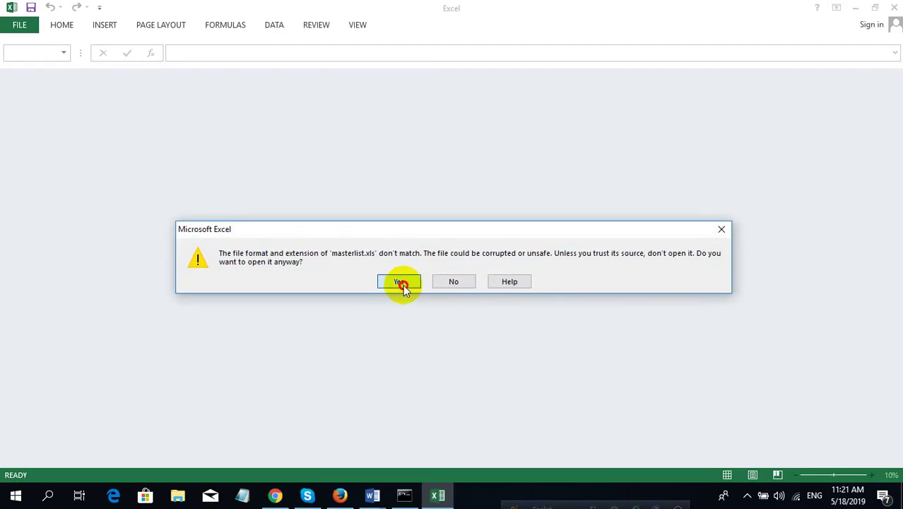
left_click(400, 281)
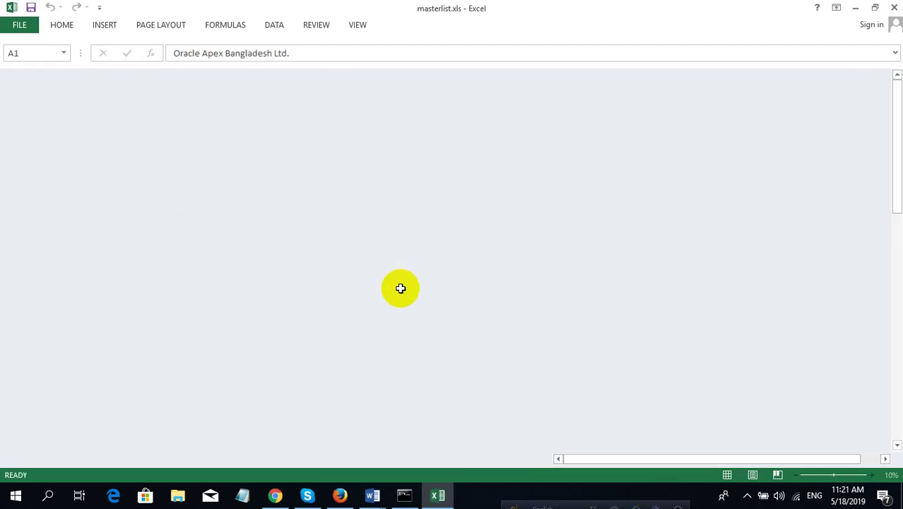
scroll(248, 286, "down", 5)
scroll(248, 286, "down", 10)
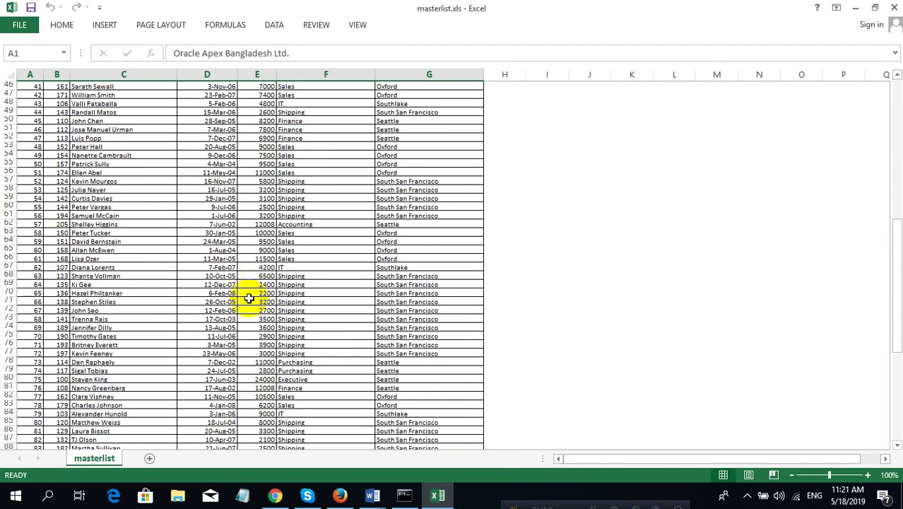
scroll(248, 287, "down", 10)
scroll(248, 286, "down", 5)
- Close Excel and print the Master List for all locations with Output set to XML
left_click(896, 9)
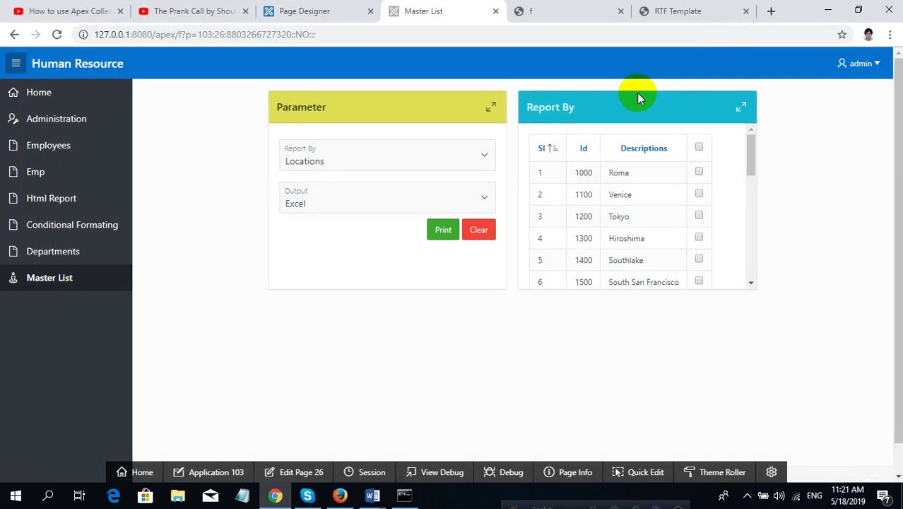
left_click(480, 197)
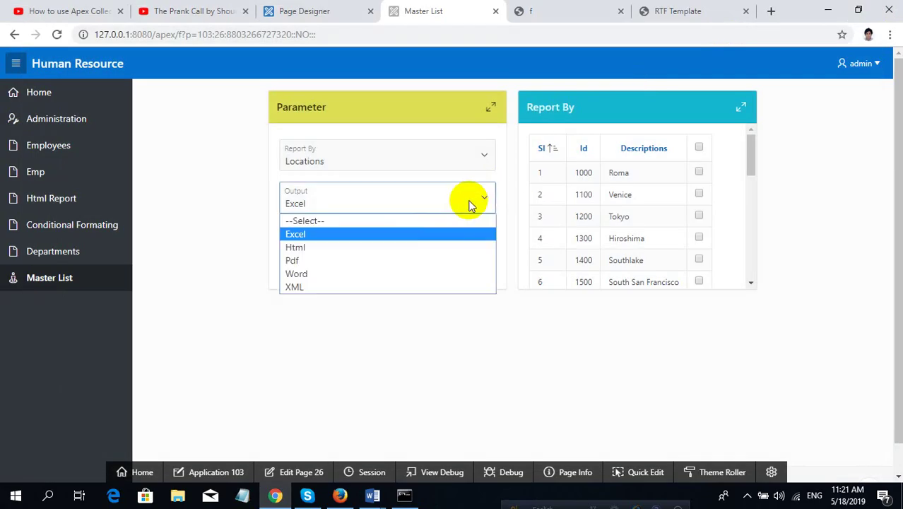
left_click(359, 286)
left_click(700, 147)
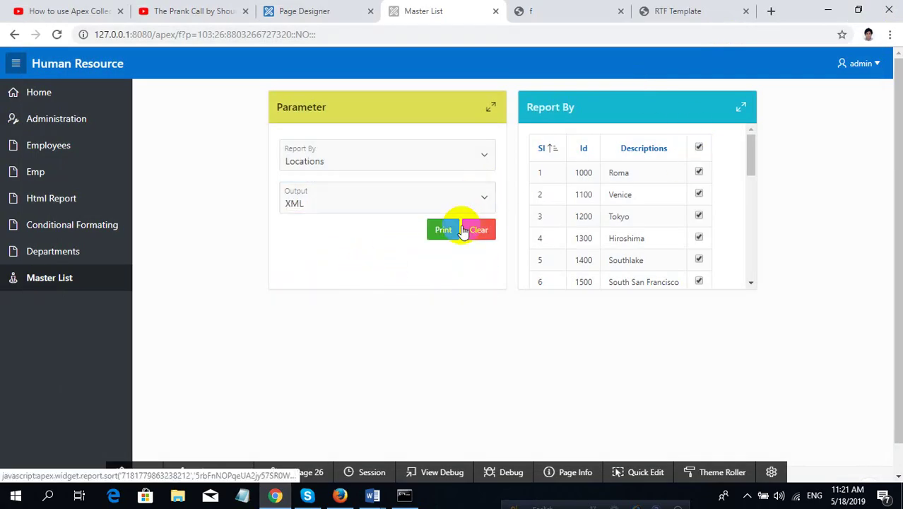
left_click(452, 233)
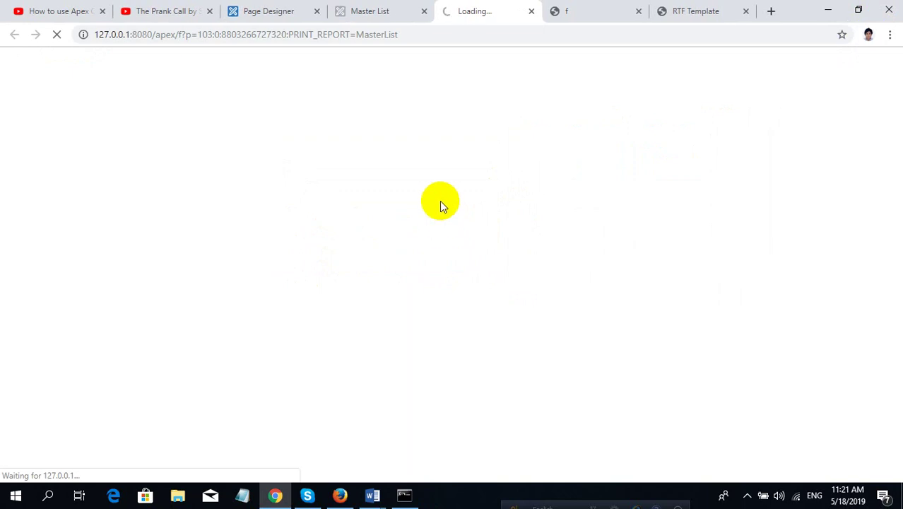
- Review the XML report output, then close the XML, extra and RTF Template tabs
scroll(287, 226, "down", 10)
scroll(287, 226, "down", 5)
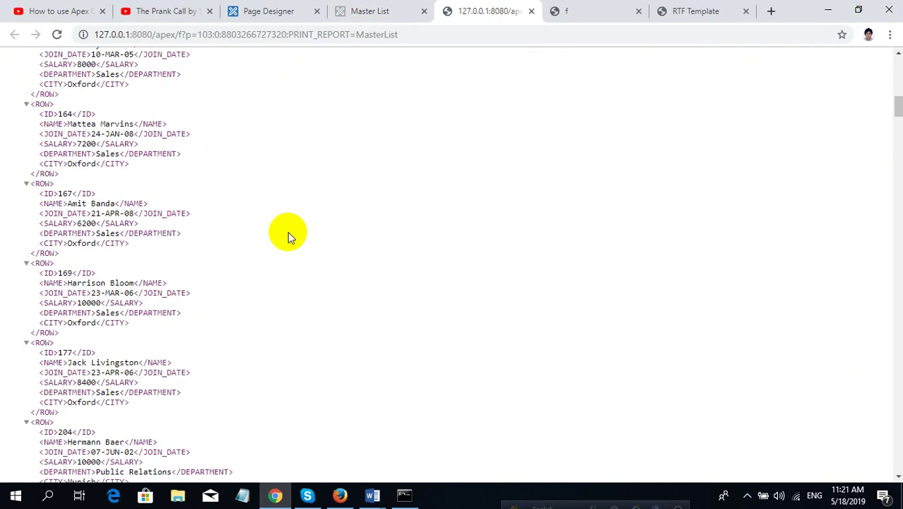
scroll(289, 234, "down", 5)
scroll(288, 257, "down", 5)
left_click(533, 12)
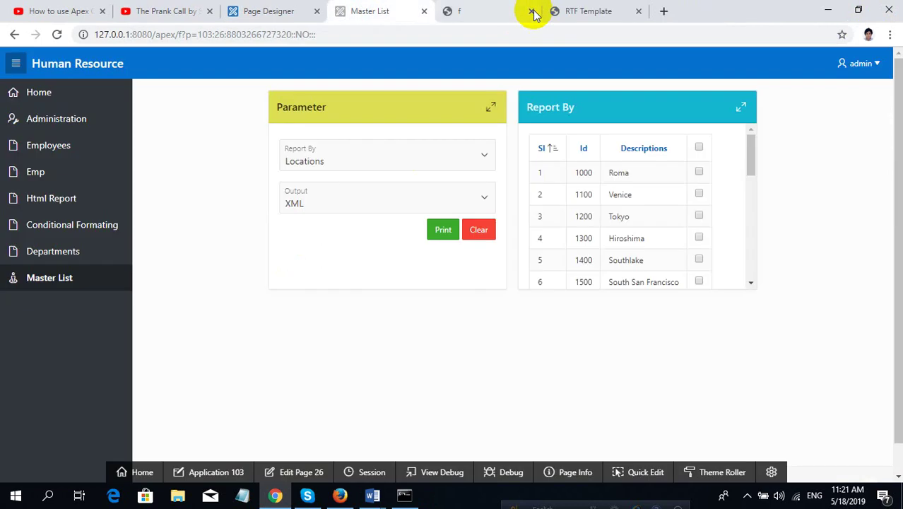
left_click(532, 13)
left_click(534, 13)
- Check the Output list still reads XML, then start Quick Edit on the page
left_click(346, 205)
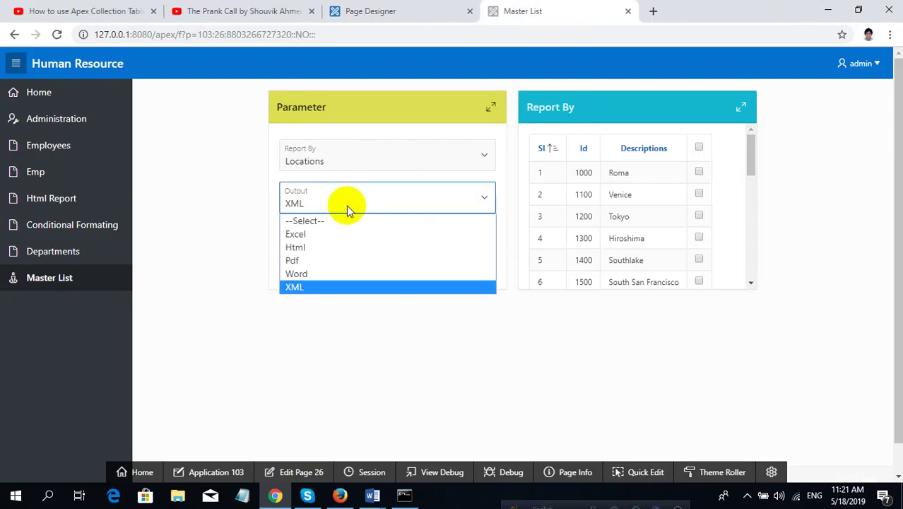
left_click(346, 206)
left_click(346, 205)
left_click(347, 210)
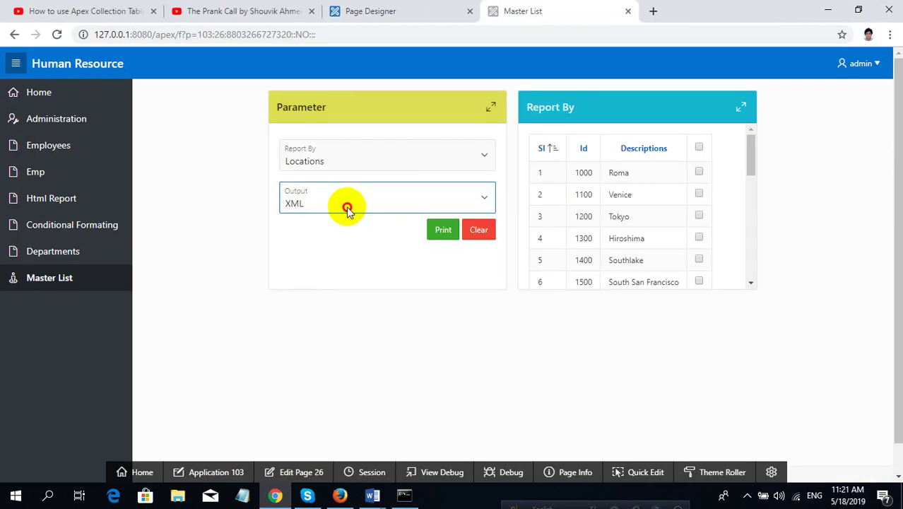
left_click(347, 211)
left_click(347, 210)
left_click(347, 211)
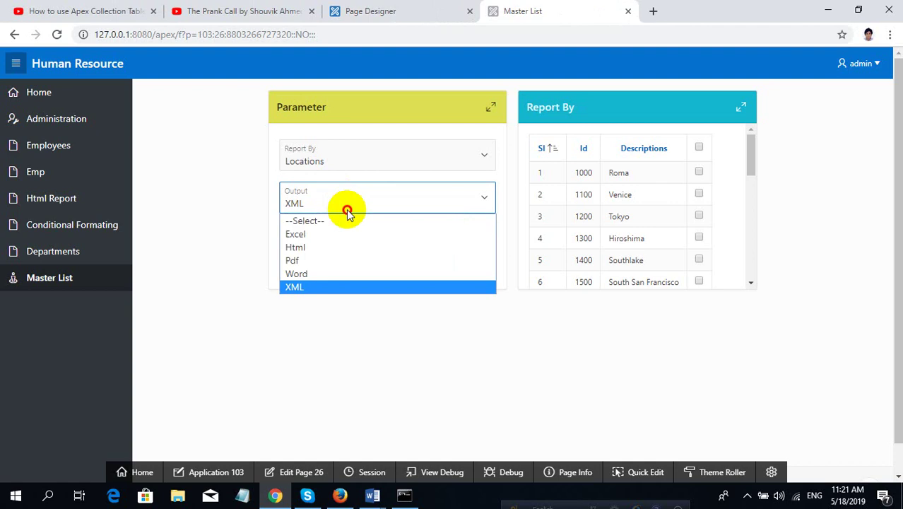
left_click(347, 211)
left_click(347, 211)
left_click(347, 211)
left_click(347, 210)
left_click(347, 211)
left_click(347, 210)
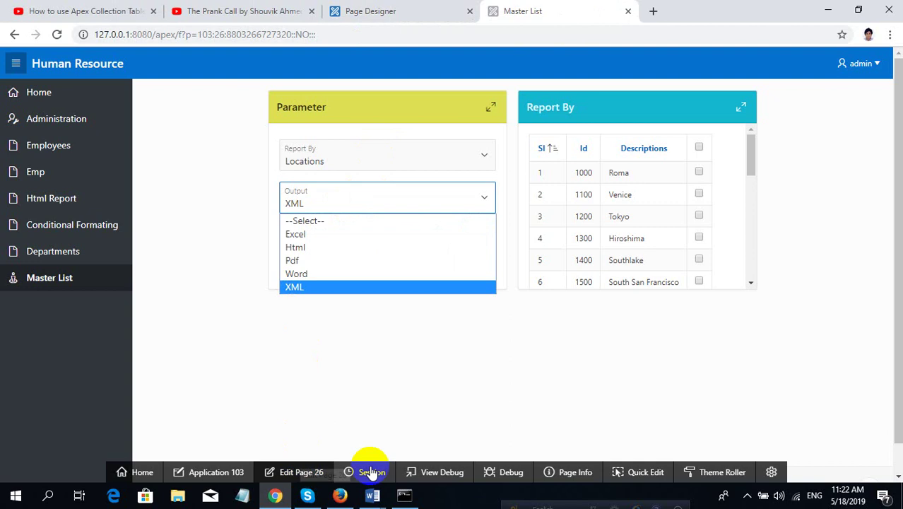
left_click(666, 475)
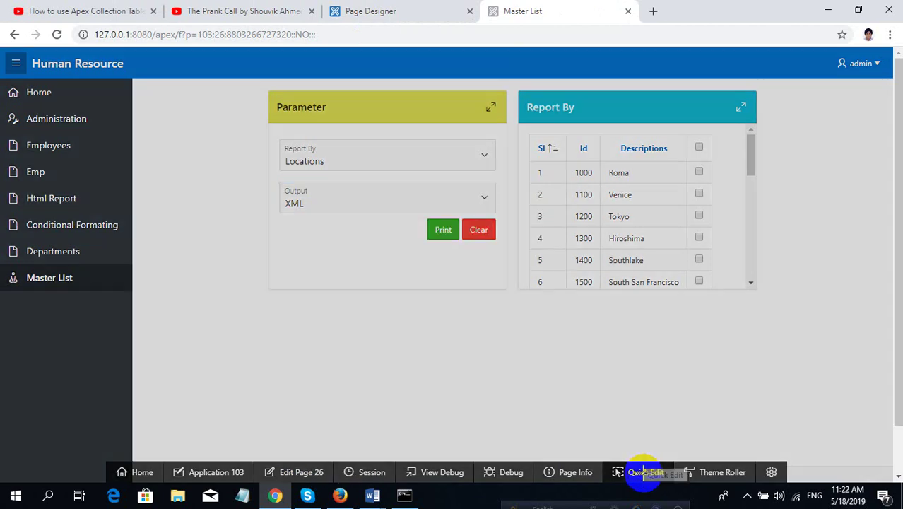
- Open P26_OUTPUT in Page Designer and show its List of Values static values
left_click(342, 200)
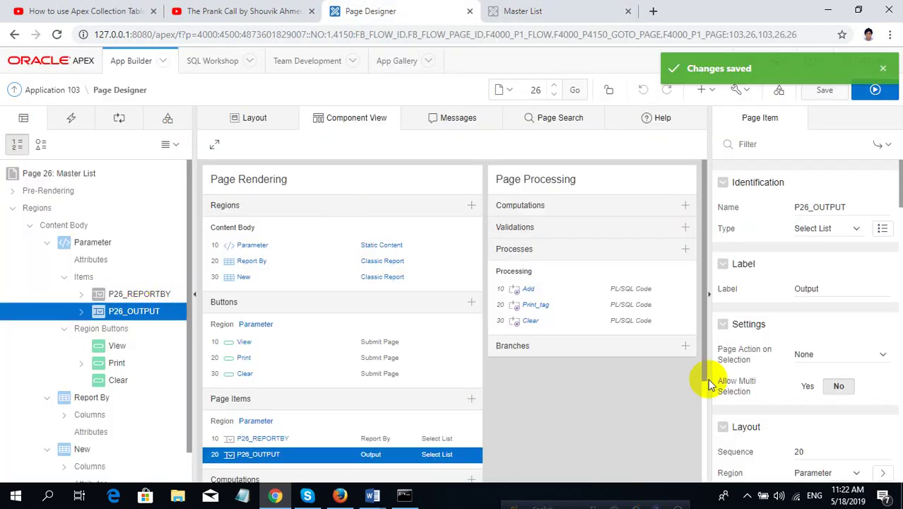
scroll(774, 304, "down", 3)
scroll(775, 304, "down", 2)
scroll(775, 304, "down", 3)
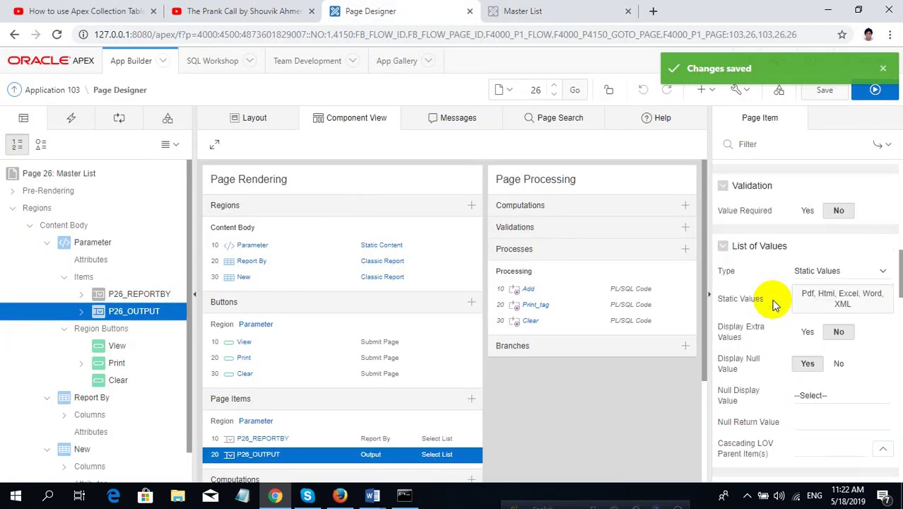
scroll(775, 304, "down", 1)
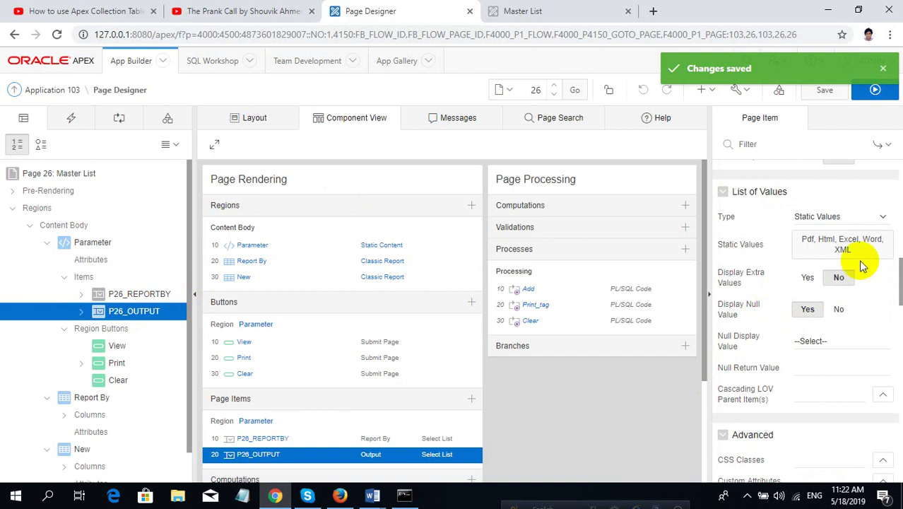
left_click(875, 244)
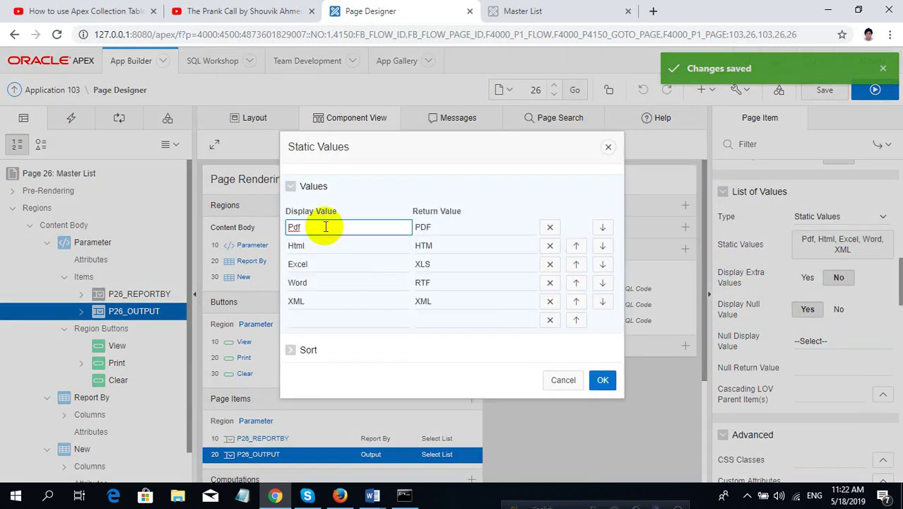
- Inspect the pairs Pdf/PDF, Html/HTM, Excel/XLS, Word/RTF, XML/XML, then close the dialog
left_click_drag(322, 226, 285, 226)
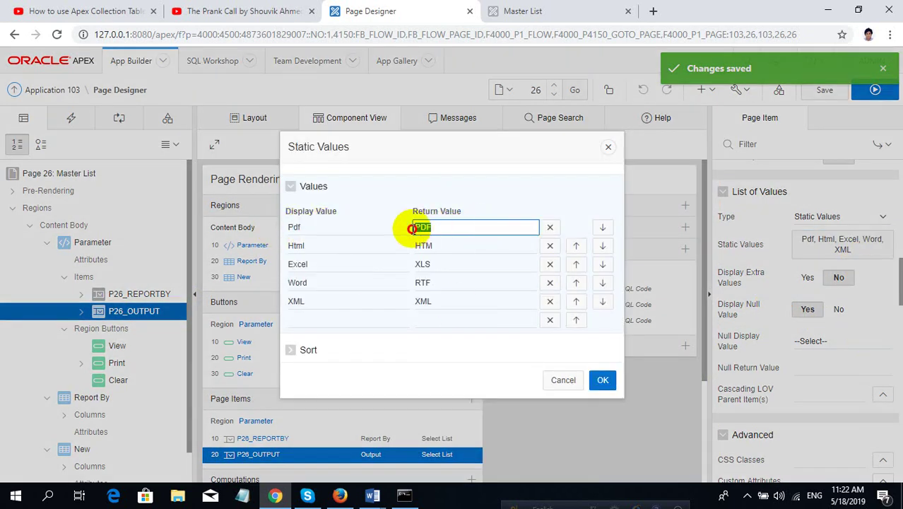
mouse_move(343, 245)
left_mouse_down()
mouse_move(288, 245)
mouse_move(287, 264)
left_mouse_up()
left_click_drag(438, 264, 403, 264)
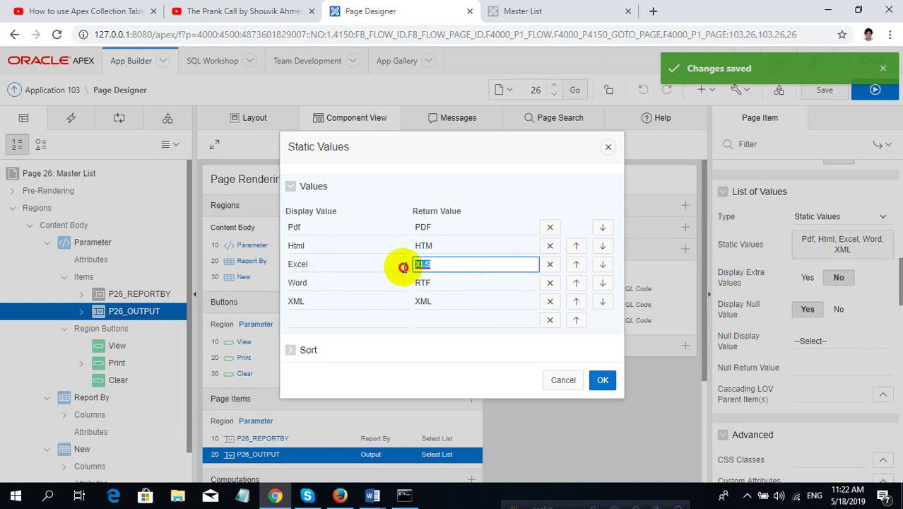
left_click_drag(343, 284, 279, 279)
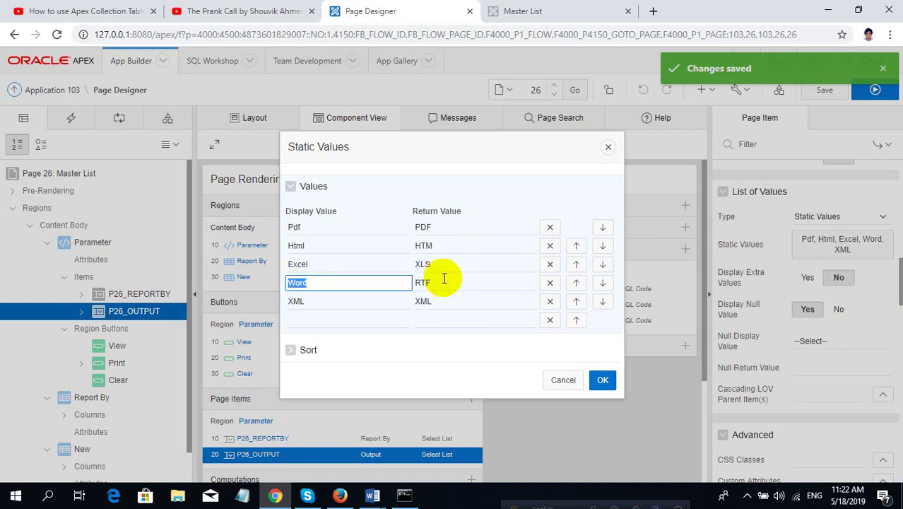
left_click_drag(454, 285, 398, 287)
left_click_drag(316, 300, 292, 301)
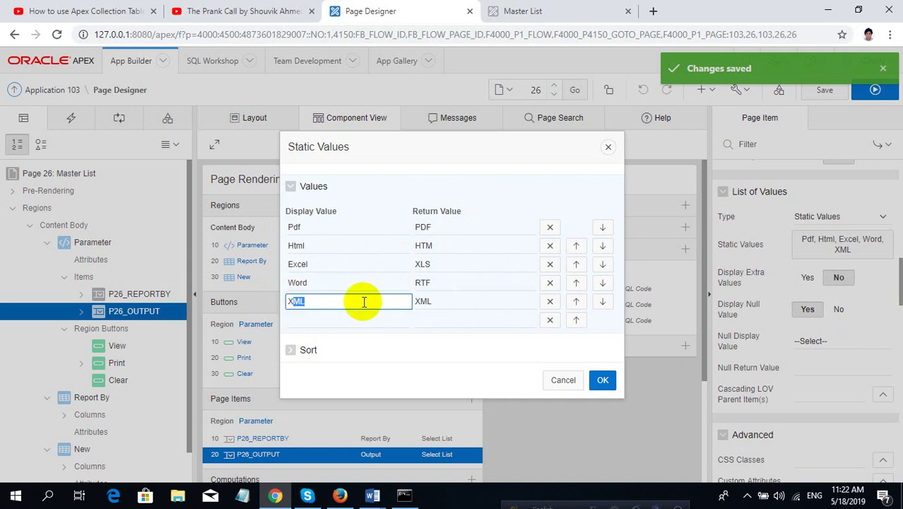
left_click_drag(440, 301, 416, 301)
left_click(603, 380)
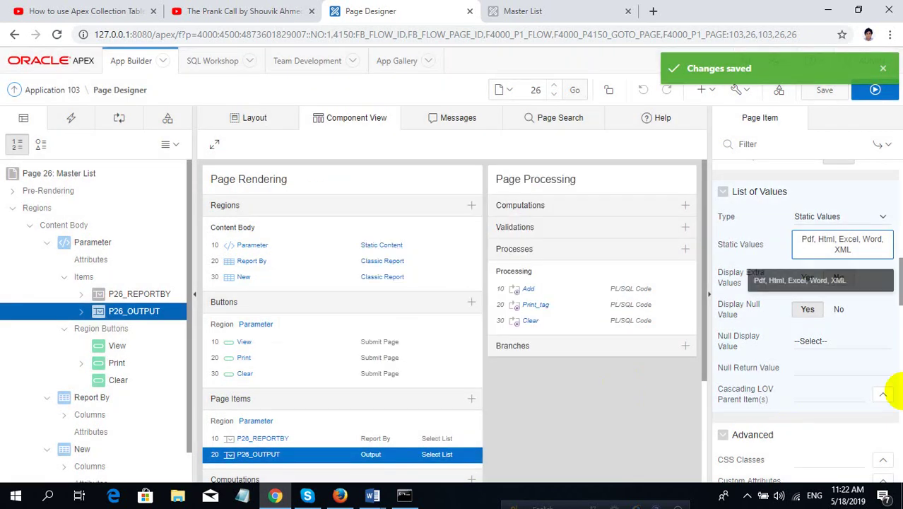
- Open the Application 103 home page in a new browser tab
middle_click(66, 91)
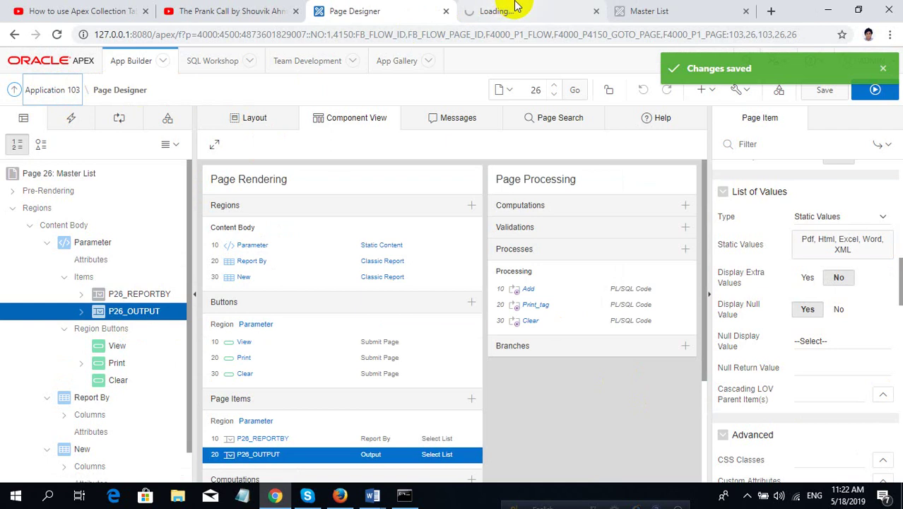
left_click(503, 8)
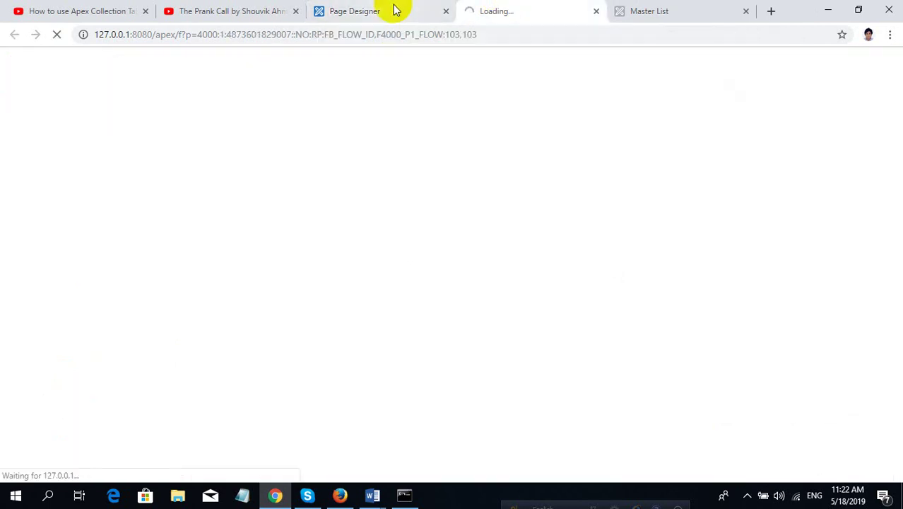
left_click(393, 7)
left_click(468, 7)
left_click(406, 7)
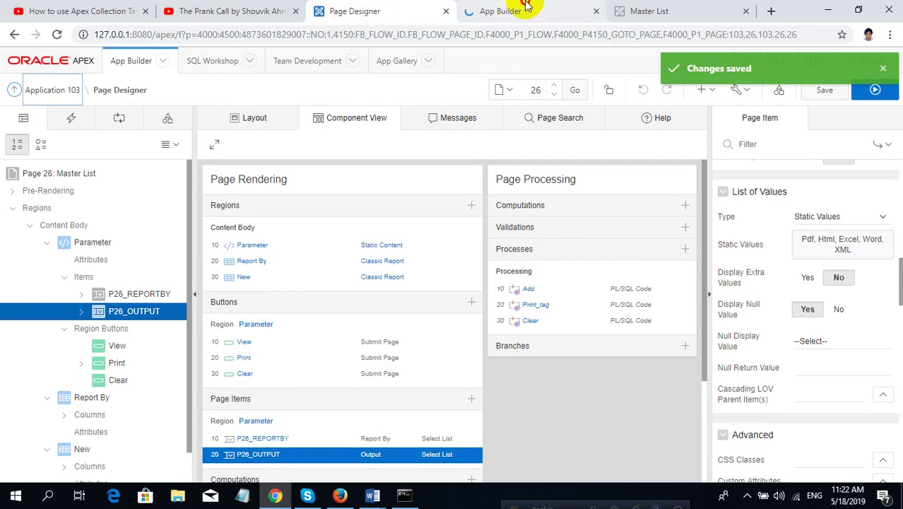
left_click(509, 10)
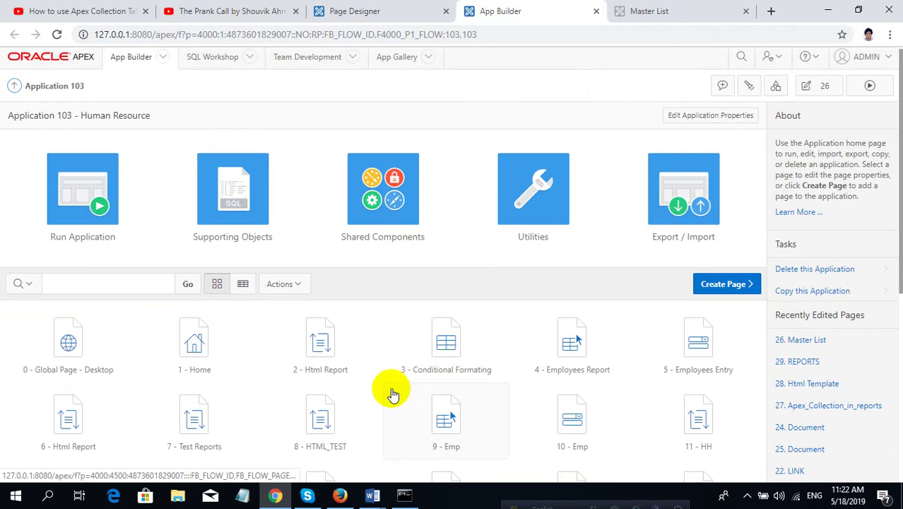
scroll(390, 389, "down", 3)
scroll(390, 389, "down", 2)
scroll(385, 385, "up", 2)
scroll(368, 375, "up", 3)
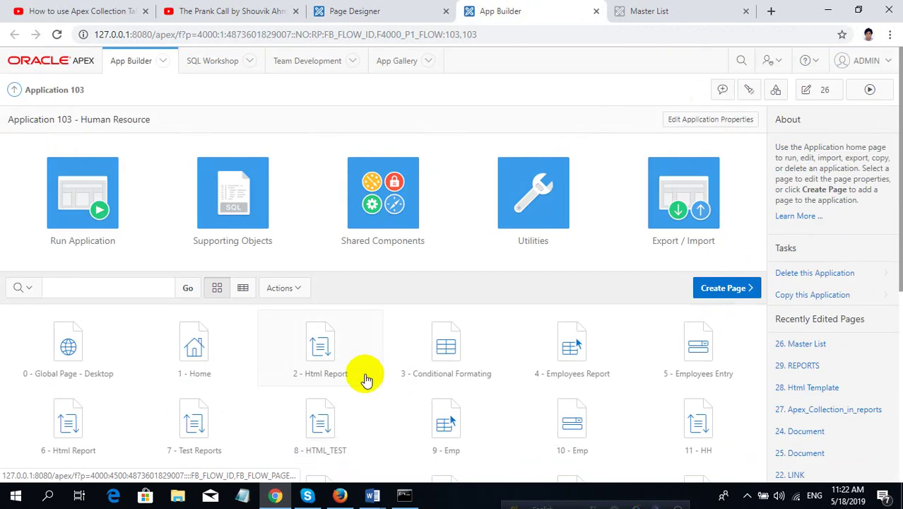
scroll(421, 371, "down", 3)
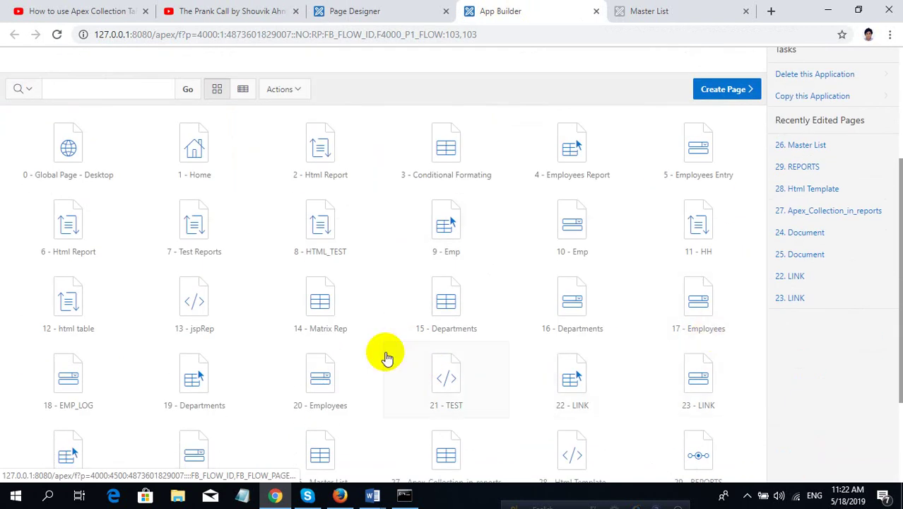
scroll(383, 355, "up", 3)
- Go to Shared Components > Report Queries and open the Master List report query
left_click(382, 205)
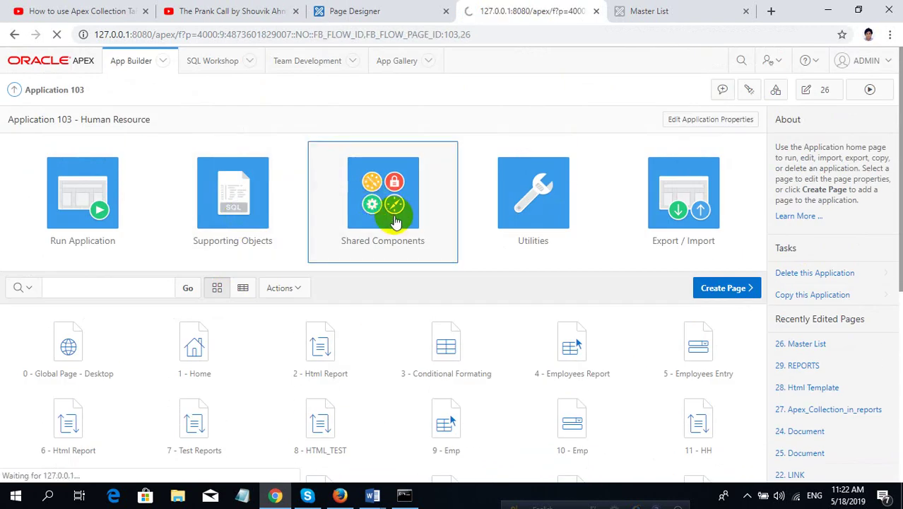
scroll(375, 304, "down", 3)
left_click(324, 331)
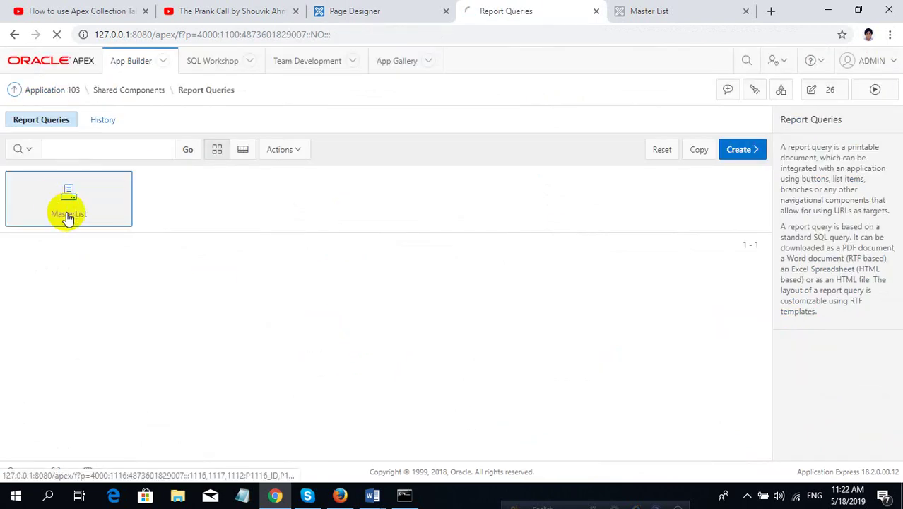
left_click(69, 217)
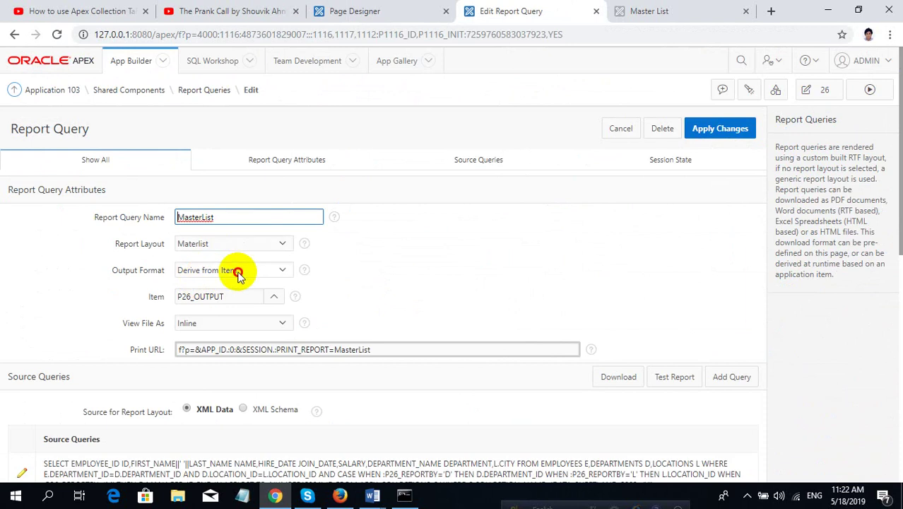
- Keep Output Format as Derive from Item using item P26_OUTPUT, cross-checking page 26's design
left_click(239, 272)
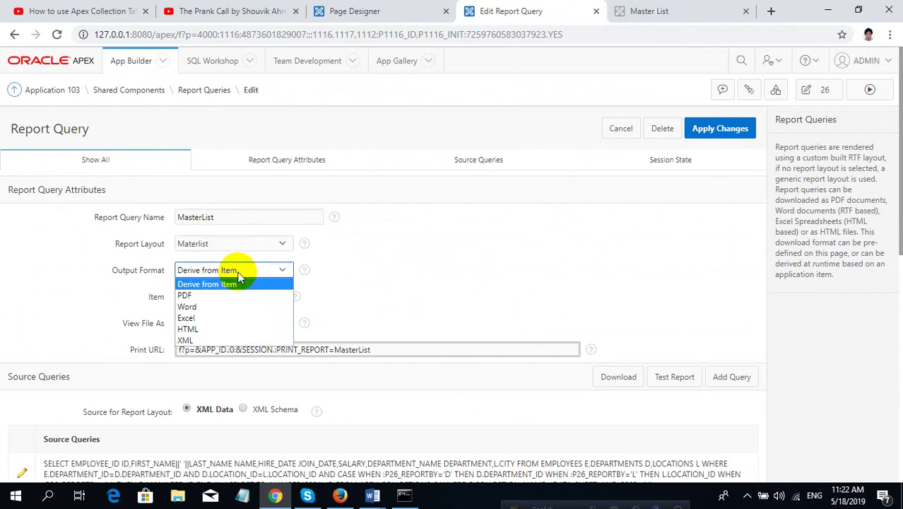
left_click(340, 275)
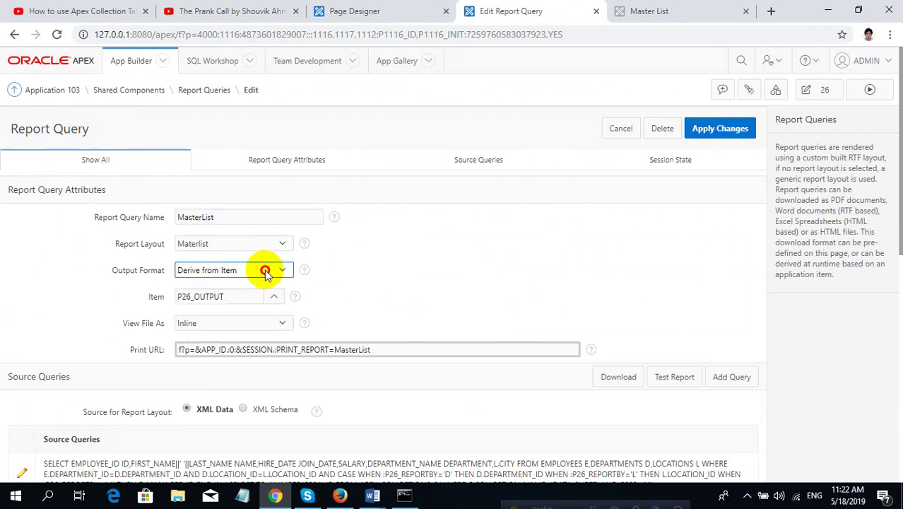
left_click(264, 270)
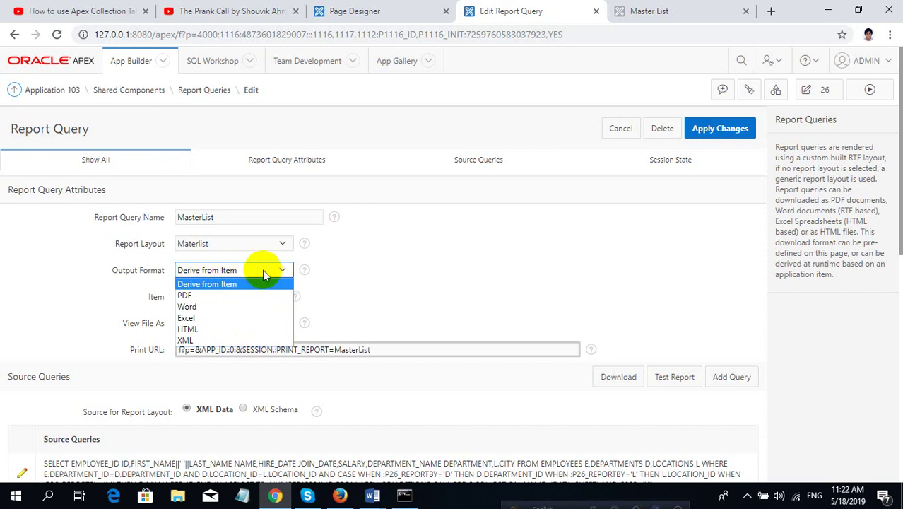
left_click(236, 268)
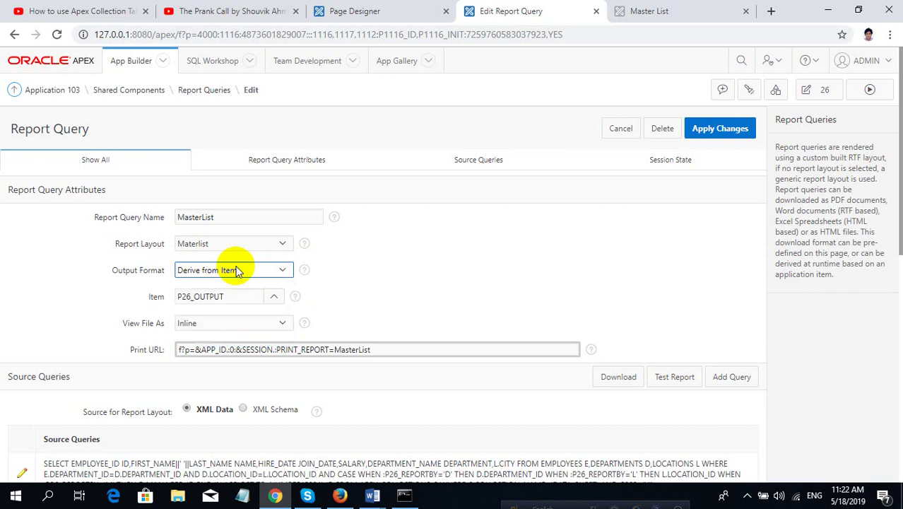
left_click(153, 297)
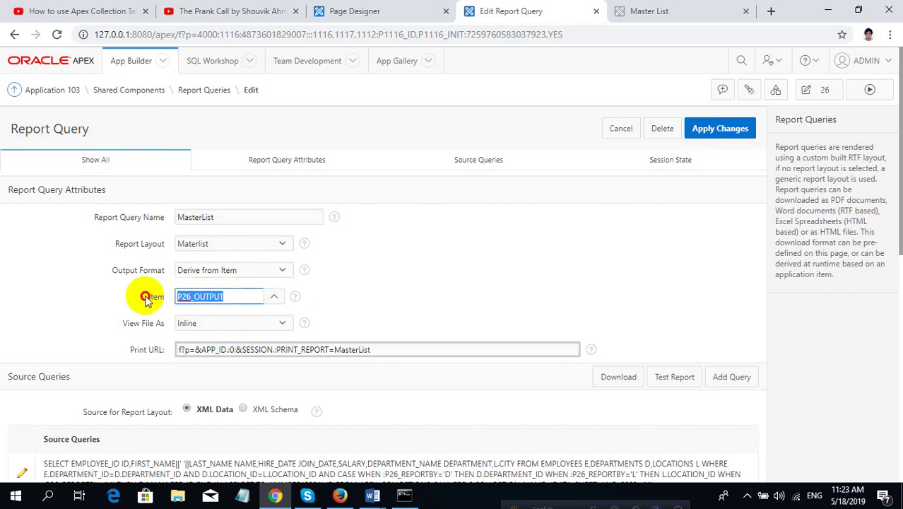
left_click(251, 297)
left_click(153, 297)
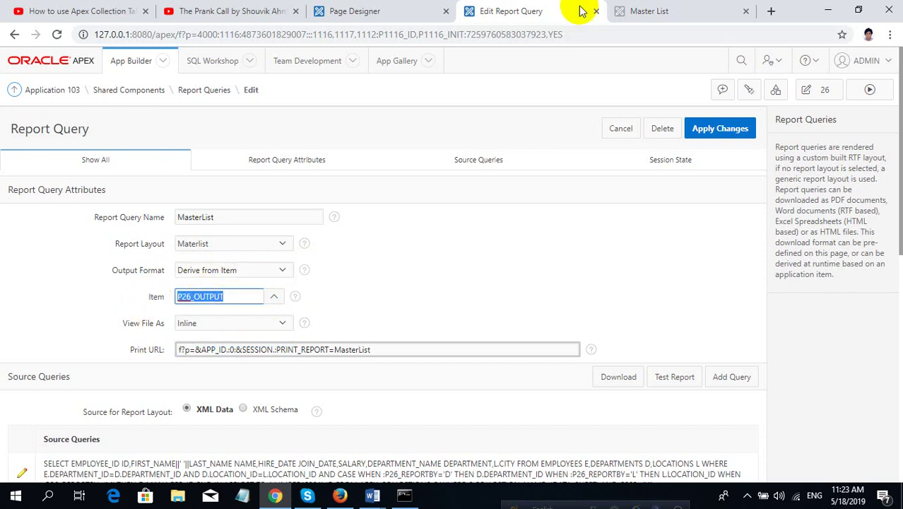
left_click(378, 11)
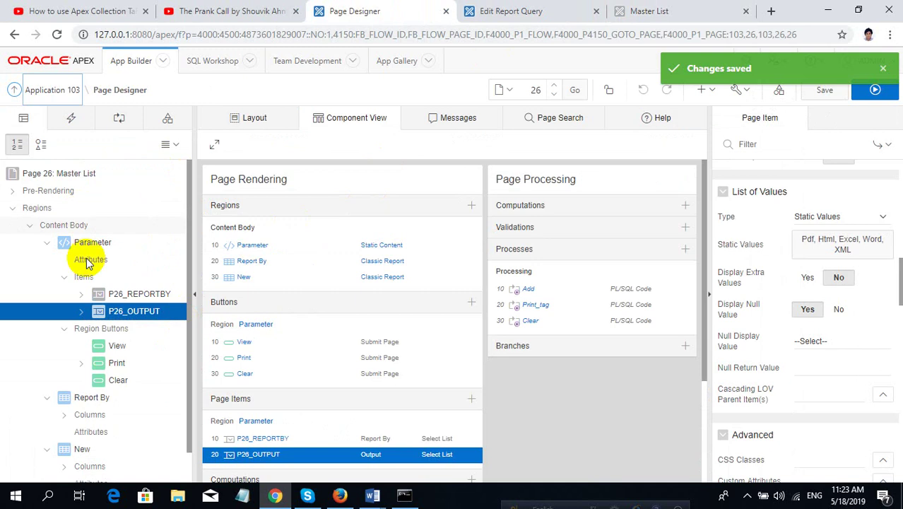
left_click(527, 10)
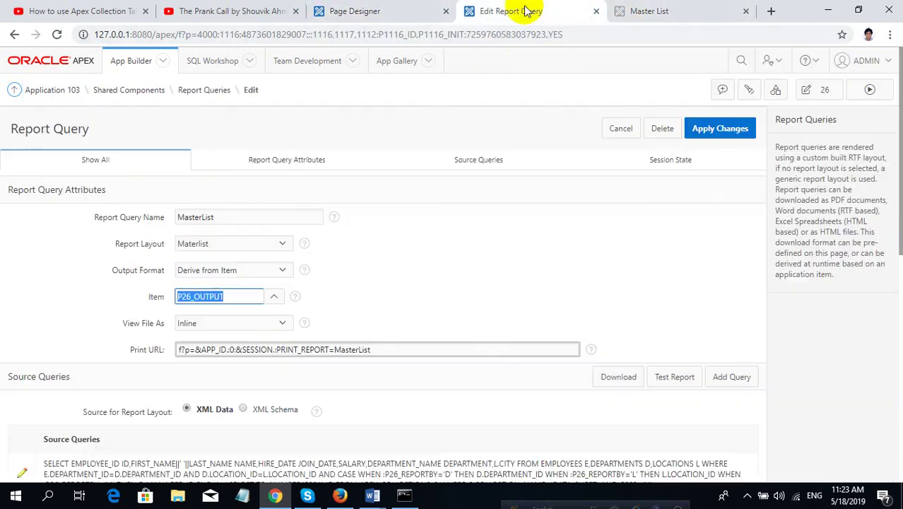
scroll(329, 337, "down", 2)
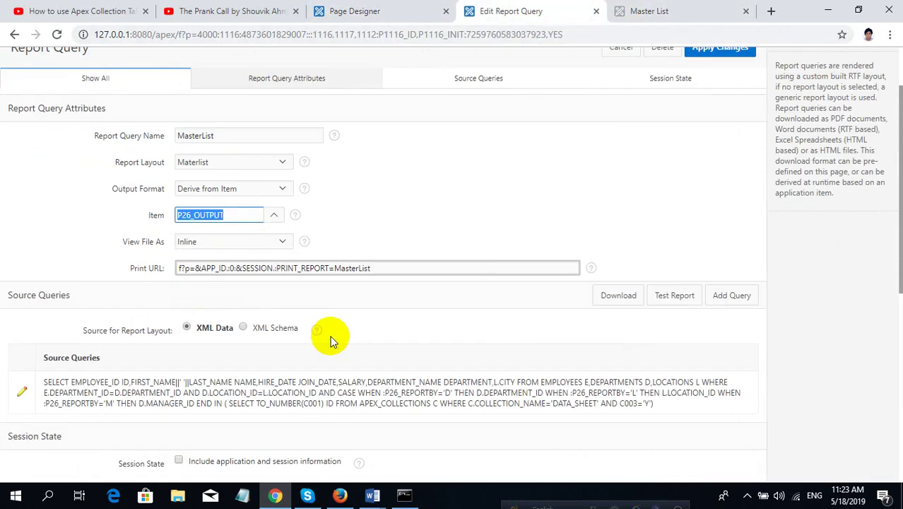
scroll(736, 181, "up", 2)
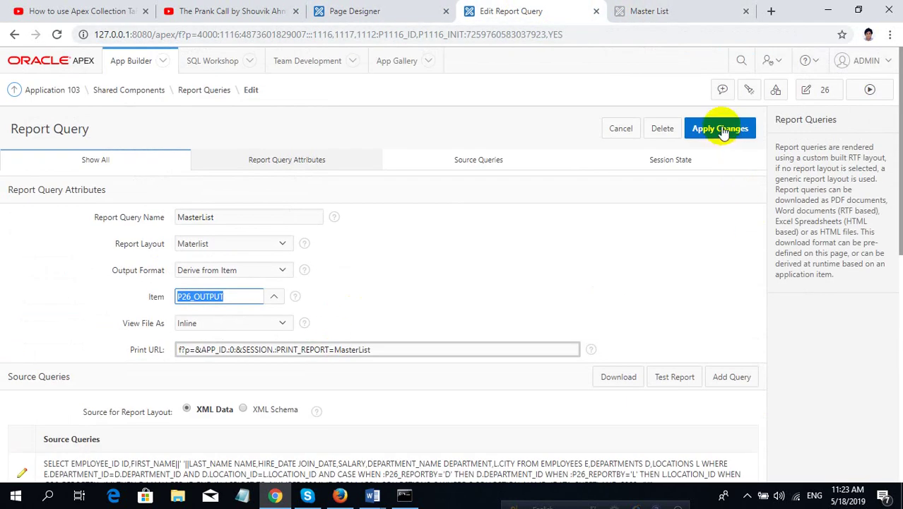
- Set the Master List Output to Html, then recheck the MasterList query's Derive from Item setting
left_click(664, 8)
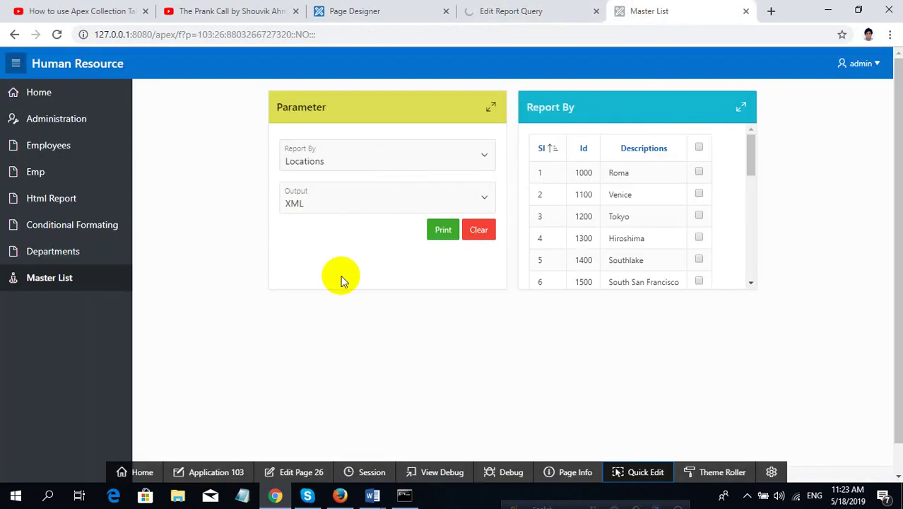
left_click(492, 203)
left_click(400, 244)
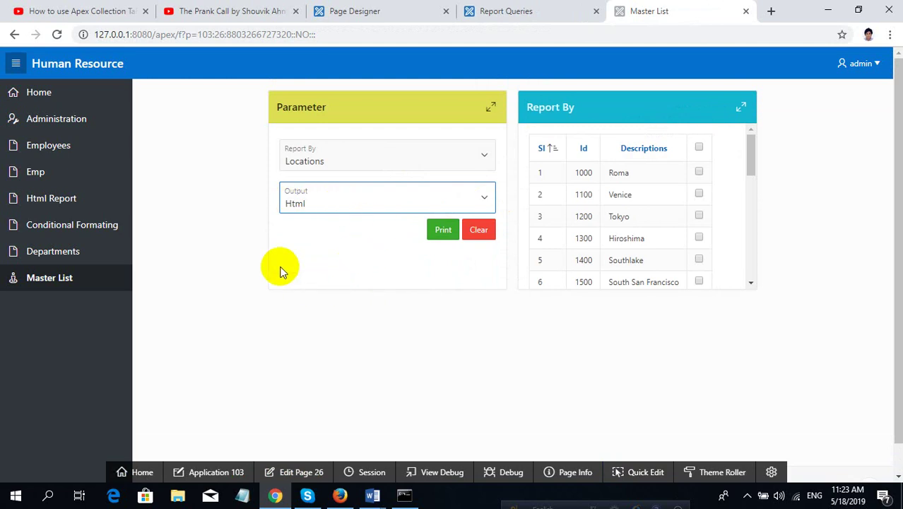
left_click(453, 6)
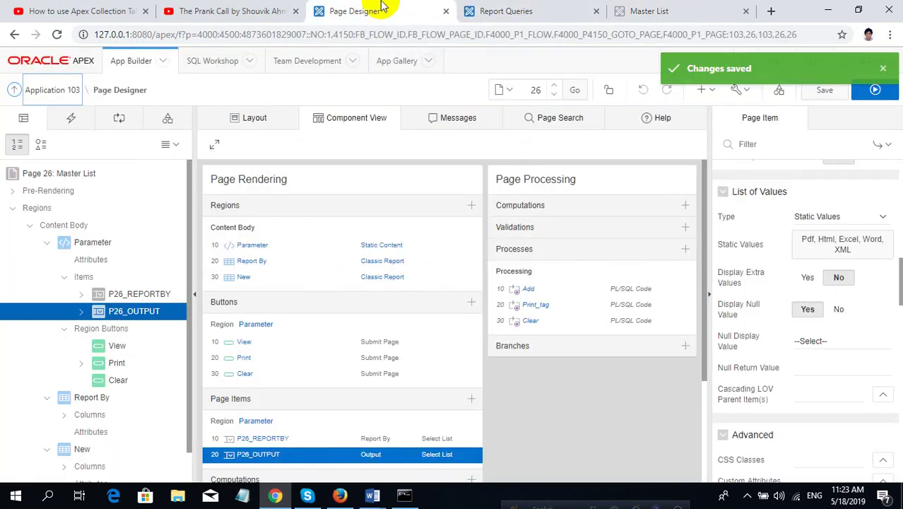
left_click(491, 11)
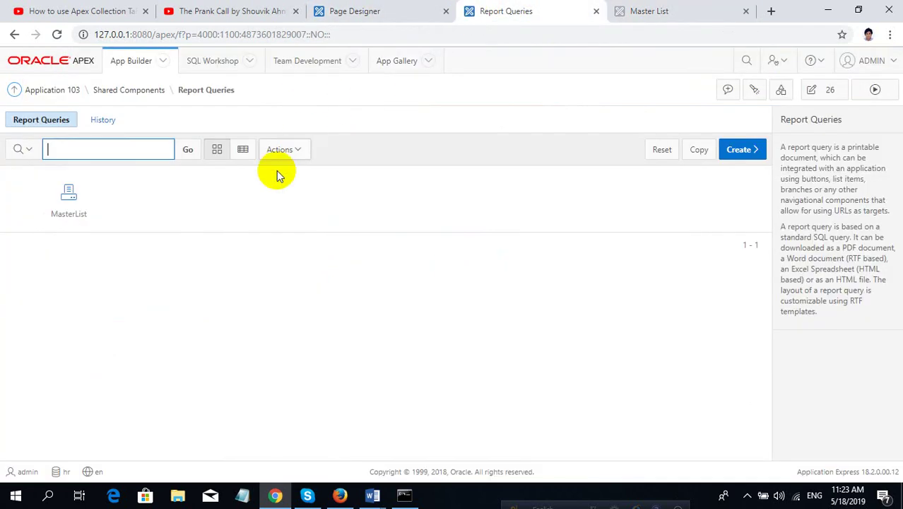
left_click(78, 196)
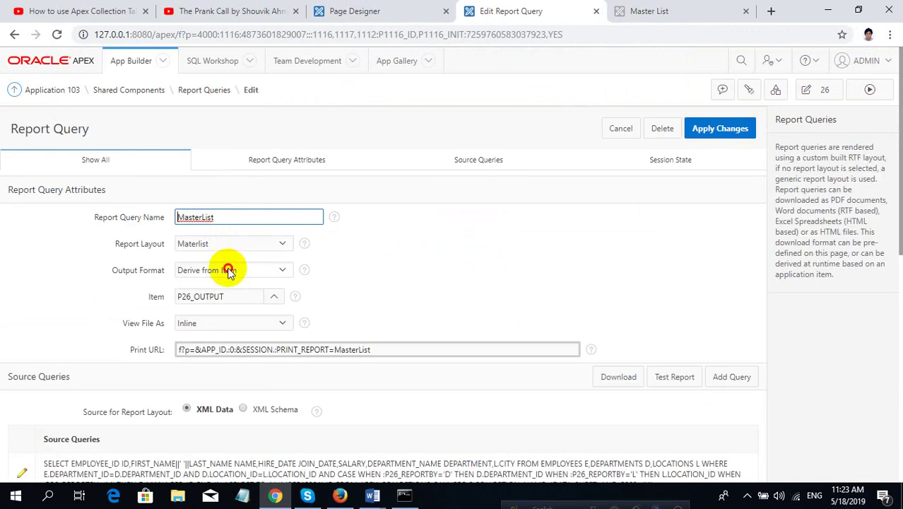
left_click(229, 273)
left_click(229, 272)
left_click(228, 273)
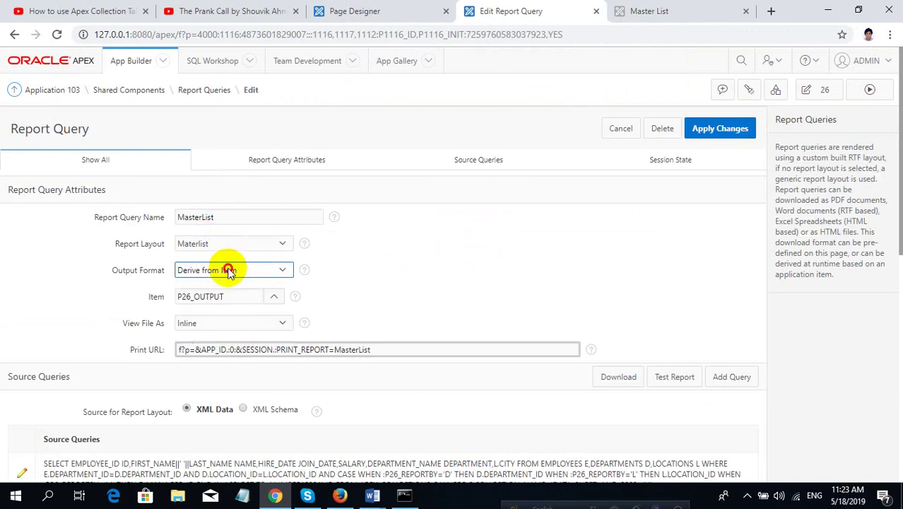
- Switch the running Master List page's Output to Pdf
left_click(656, 11)
left_click(346, 202)
left_click(316, 246)
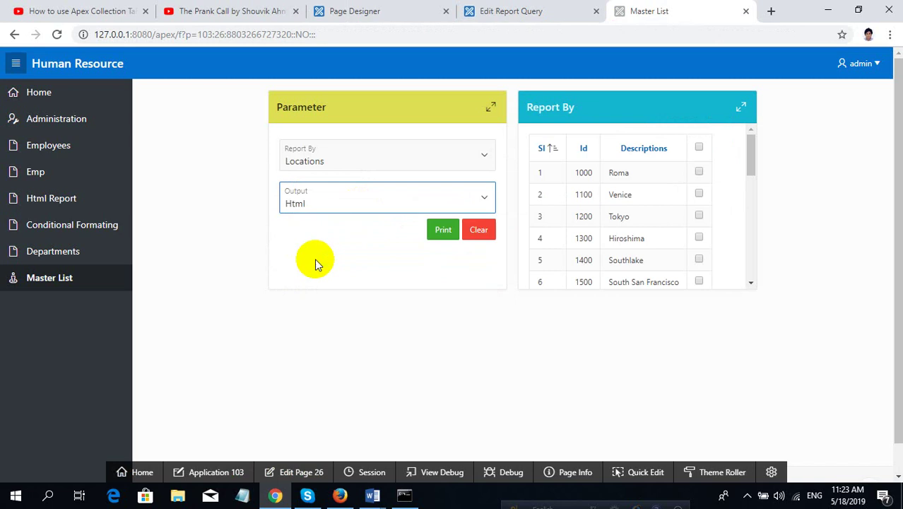
key("Up")
- Reconfirm Derive from Item on the report query, then open P26_OUTPUT's static values in Page Designer
left_click(413, 10)
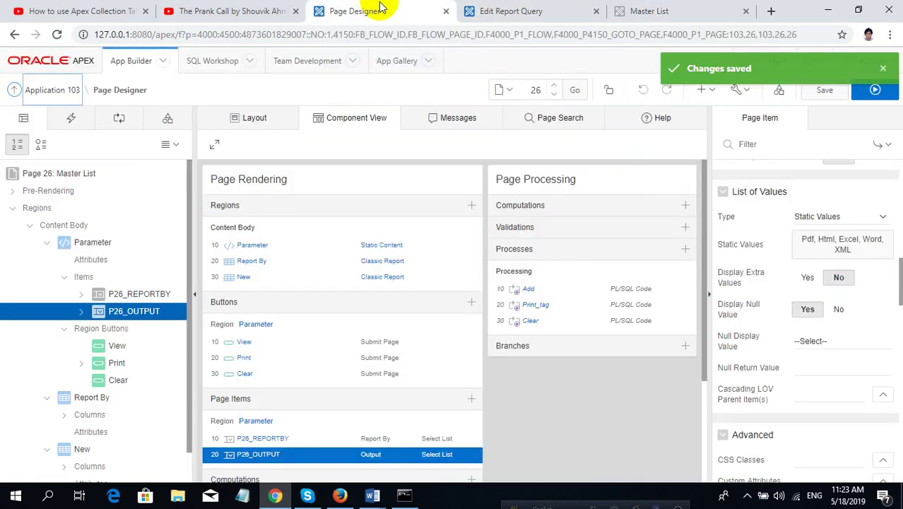
left_click(463, 20)
left_click(250, 270)
left_click(250, 270)
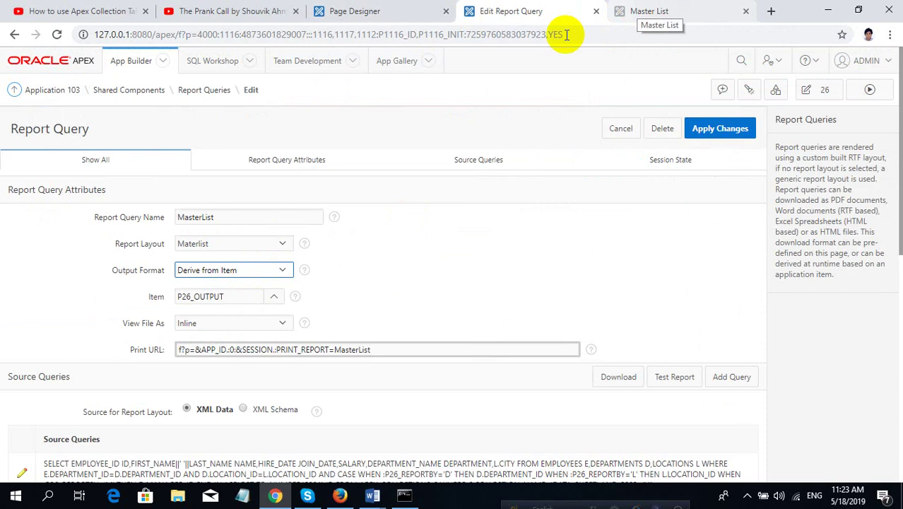
left_click(670, 8)
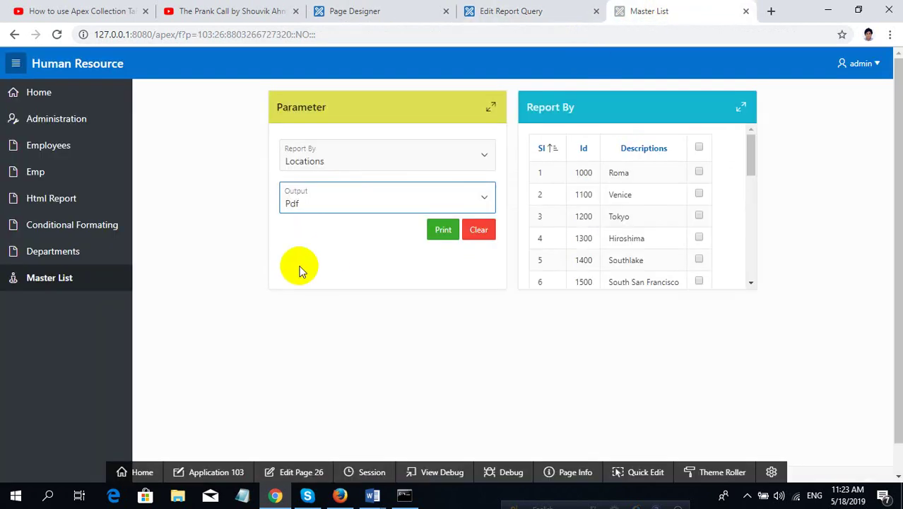
left_click(530, 11)
left_click(353, 9)
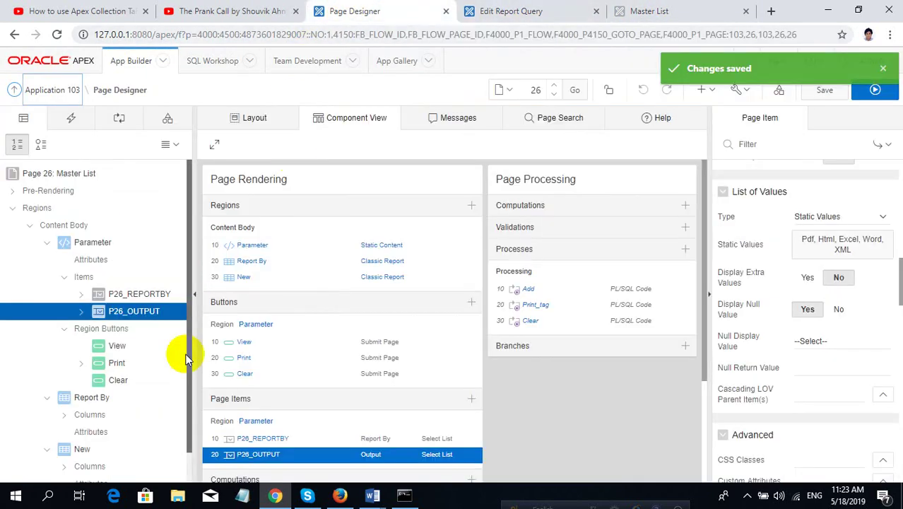
left_click(812, 245)
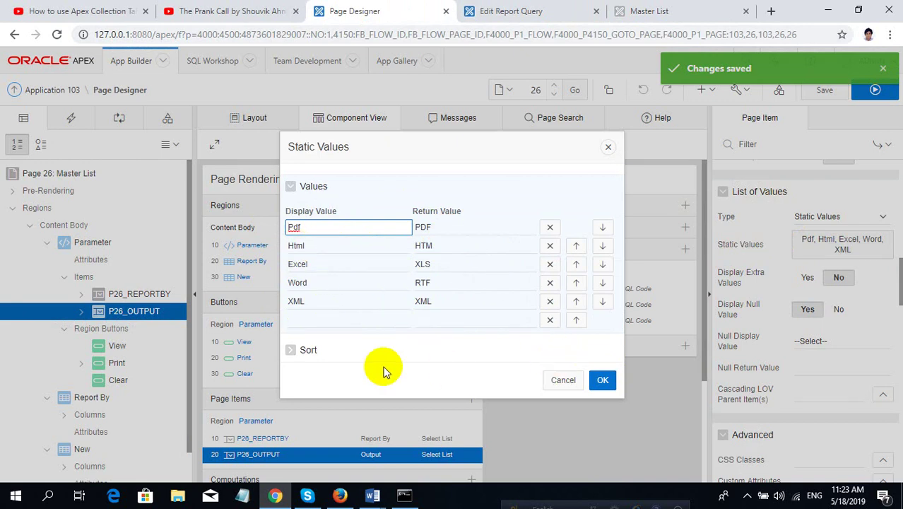
- Set Sort at Runtime to No for P26_OUTPUT's static values and save page 26
left_click(295, 350)
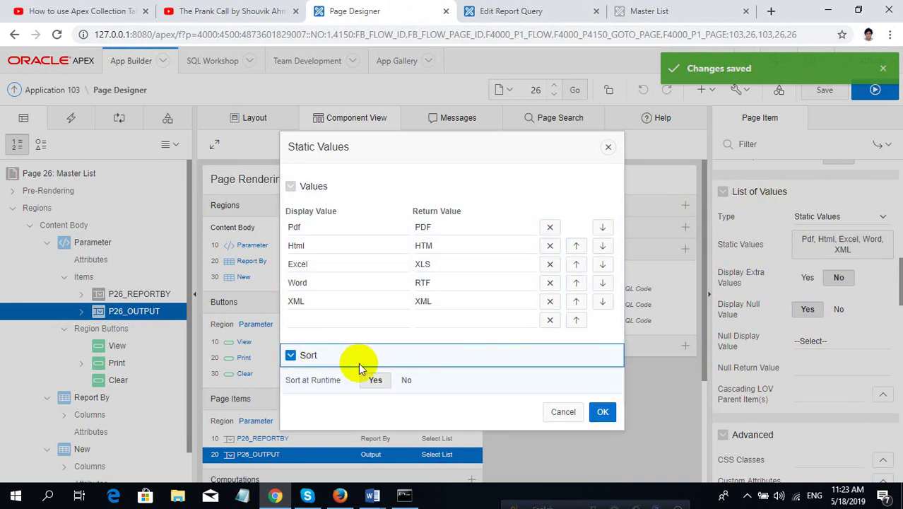
left_click(406, 379)
left_click(601, 415)
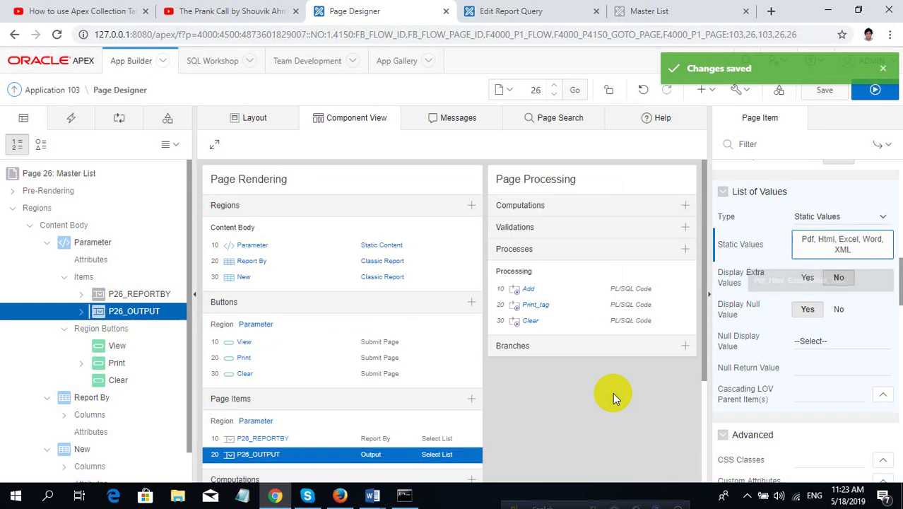
left_click(824, 90)
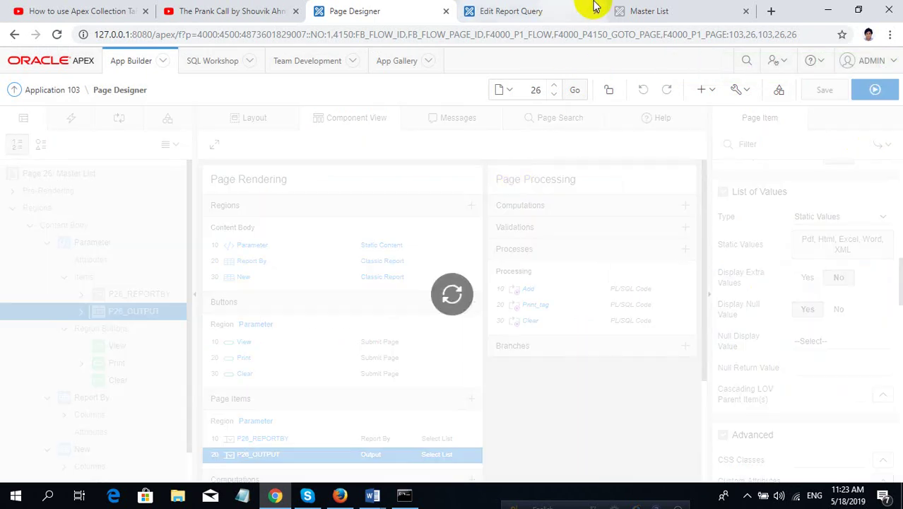
- Check the running Master List page, review the Apex Collection Table video, then return to the Word tutorial
left_click(654, 9)
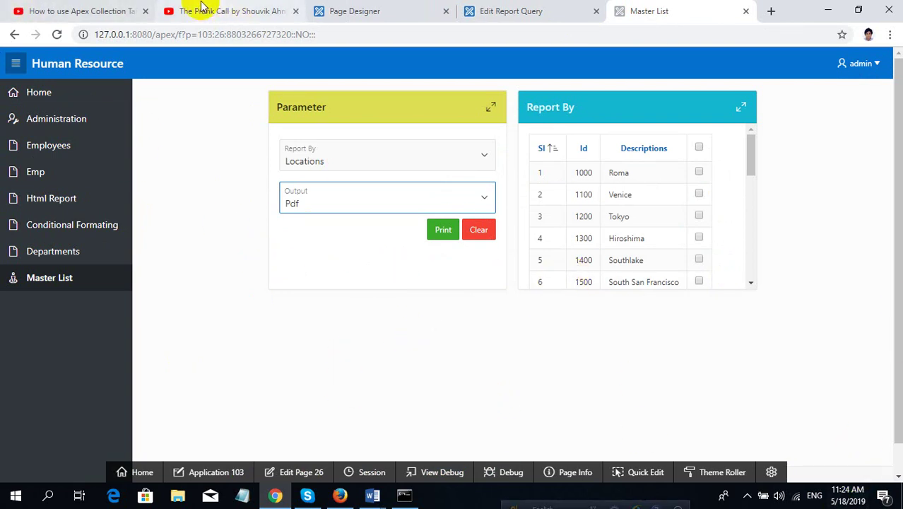
left_click(66, 7)
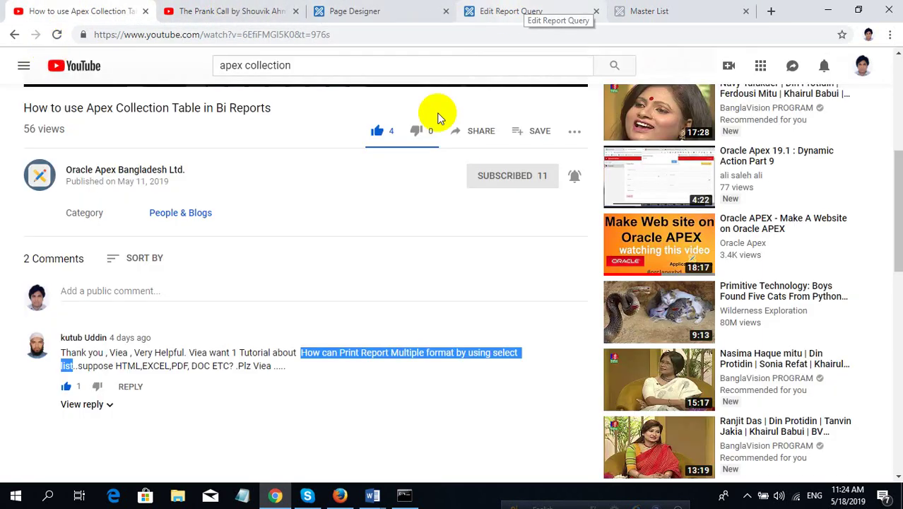
scroll(363, 180, "up", 2)
scroll(363, 179, "up", 3)
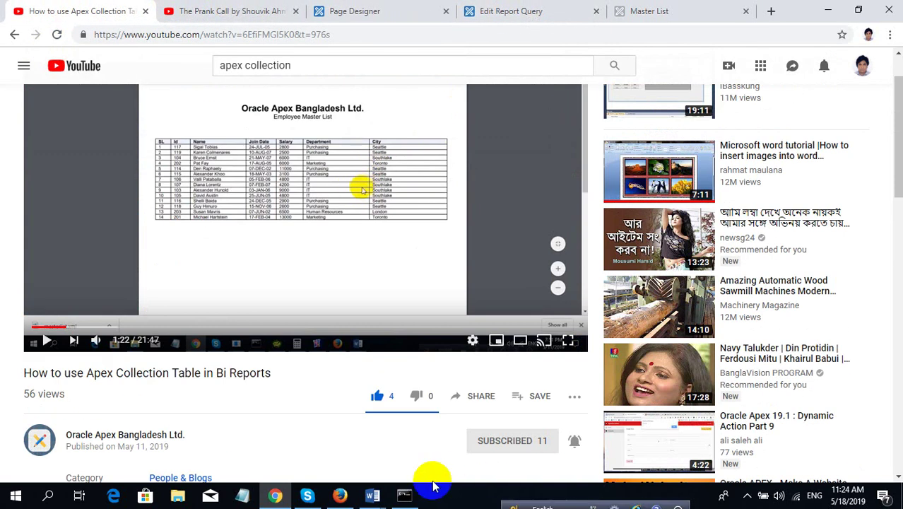
mouse_move(372, 496)
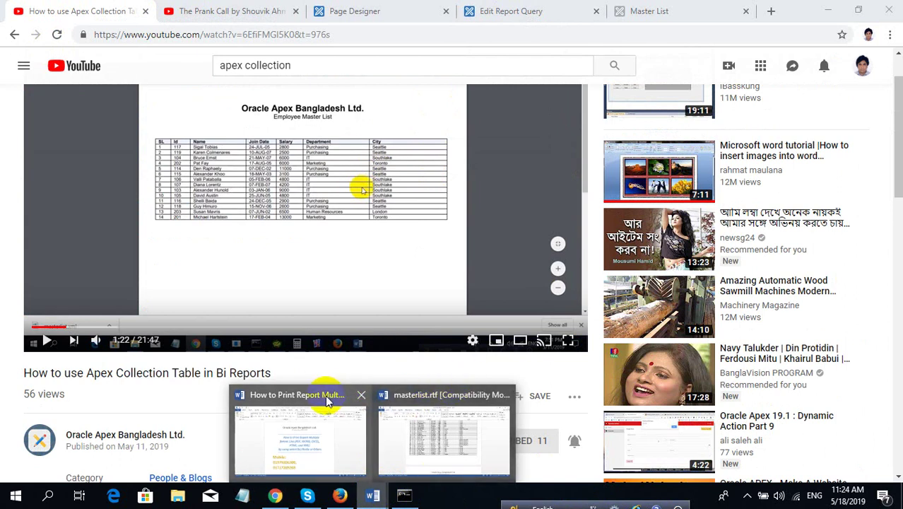
left_click(322, 397)
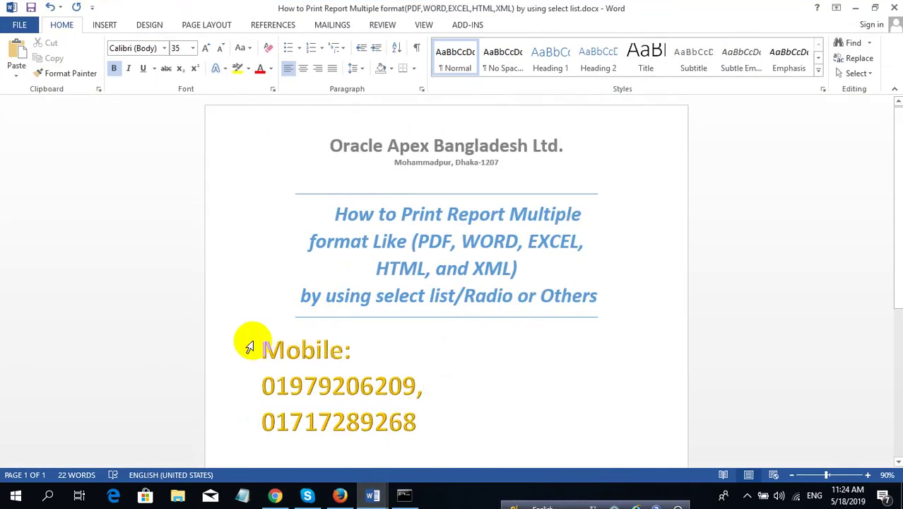
left_click_drag(271, 351, 484, 435)
left_click(491, 435)
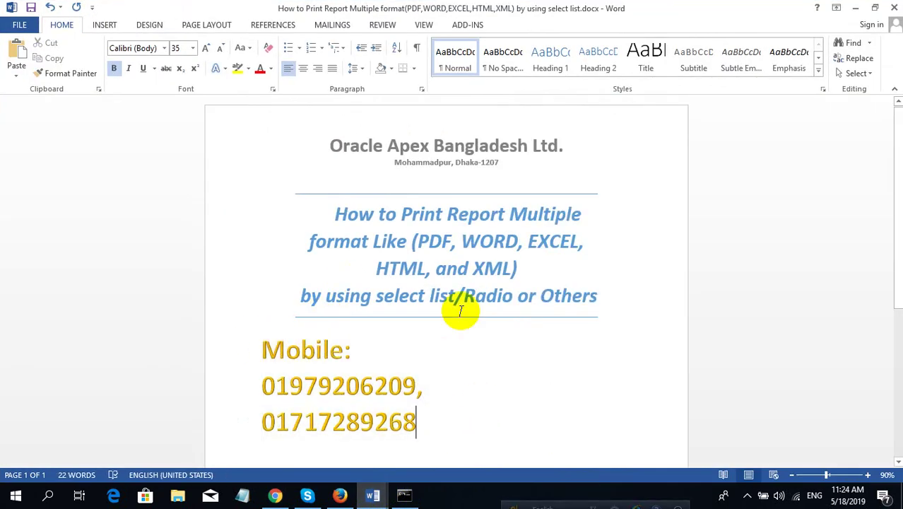
scroll(298, 252, "down", 1)
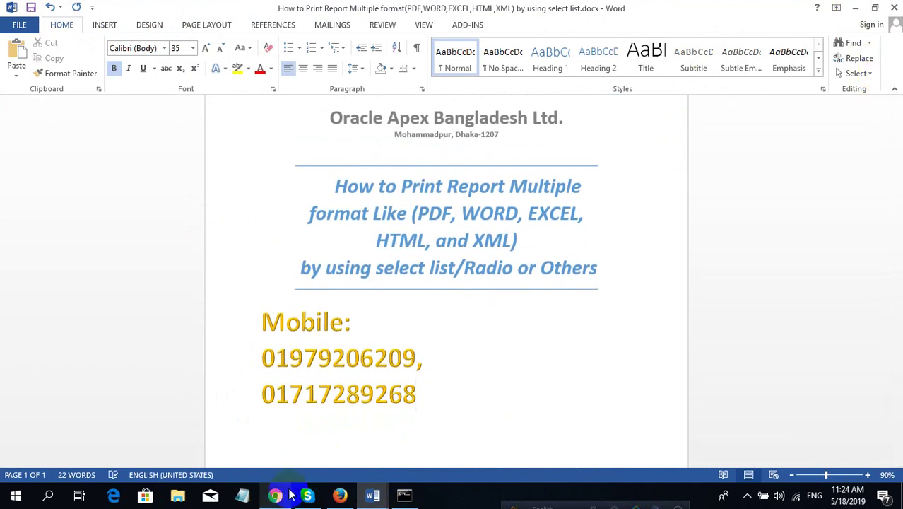
scroll(326, 177, "up", 1)
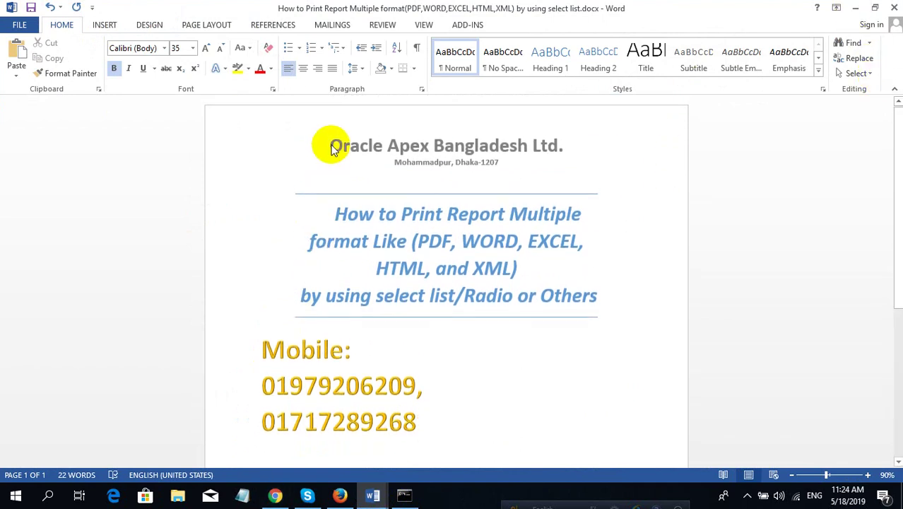
double_click(331, 145)
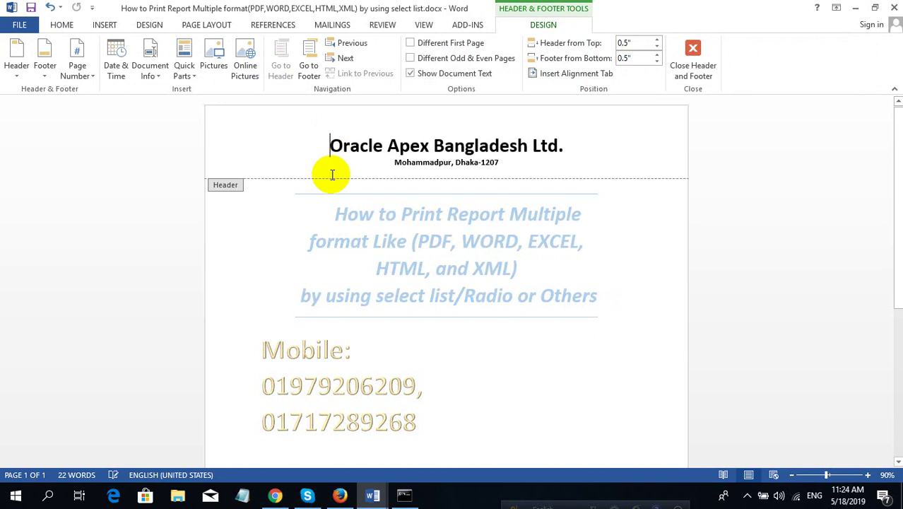
double_click(489, 399)
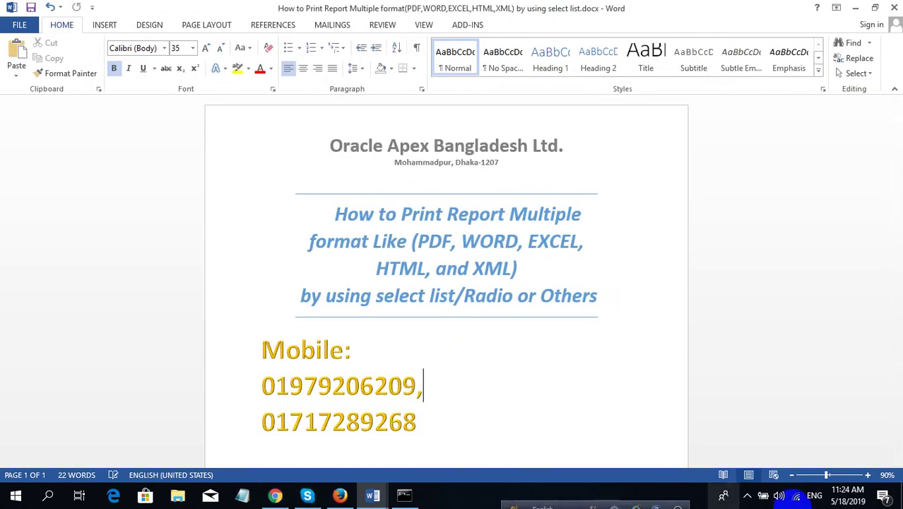